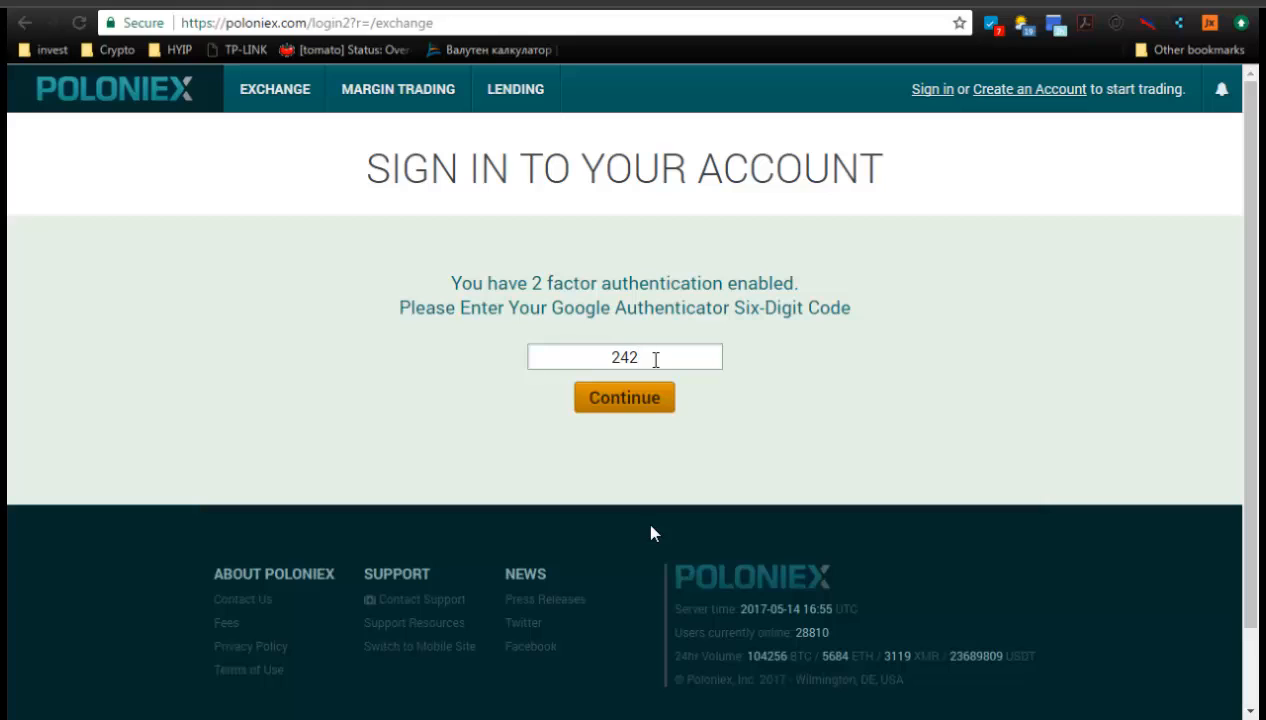
Step: Finish signing in to Poloniex with the six-digit authenticator code
key("Return")
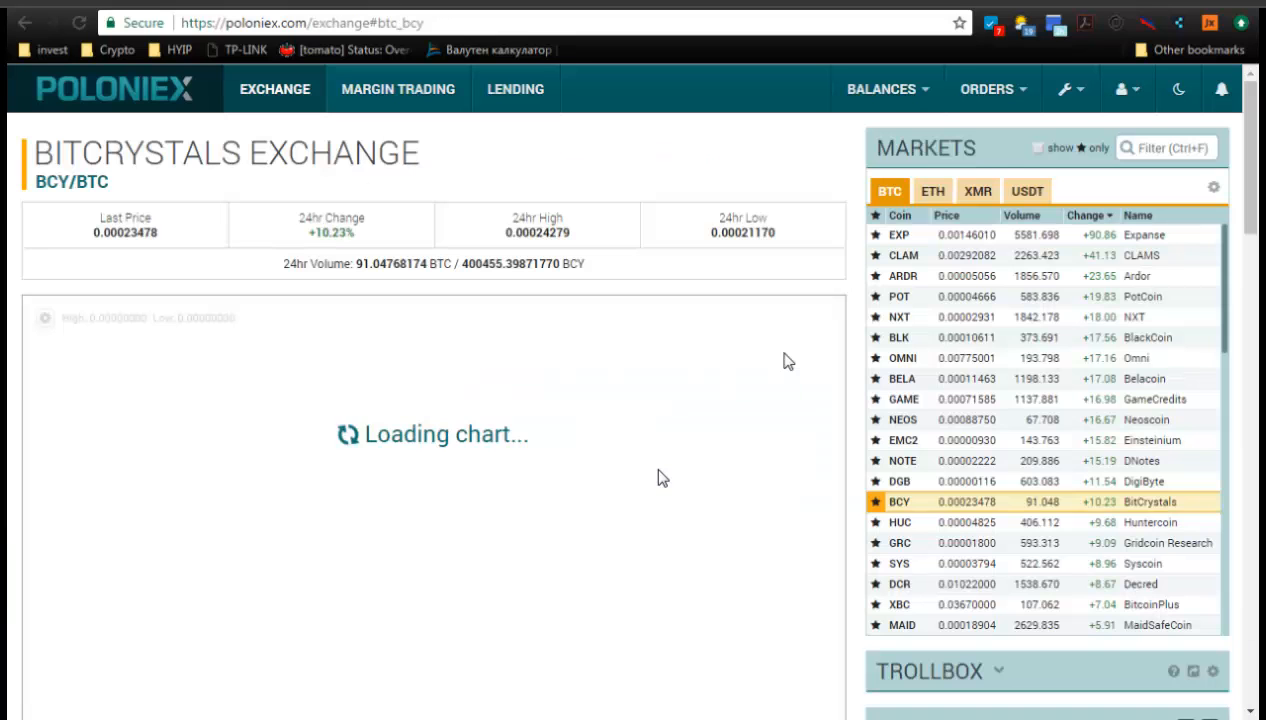
Step: Request a new Poloniex API key from API Keys, approve it with an authenticator code, and acknowledge the email notice
left_click(1077, 92)
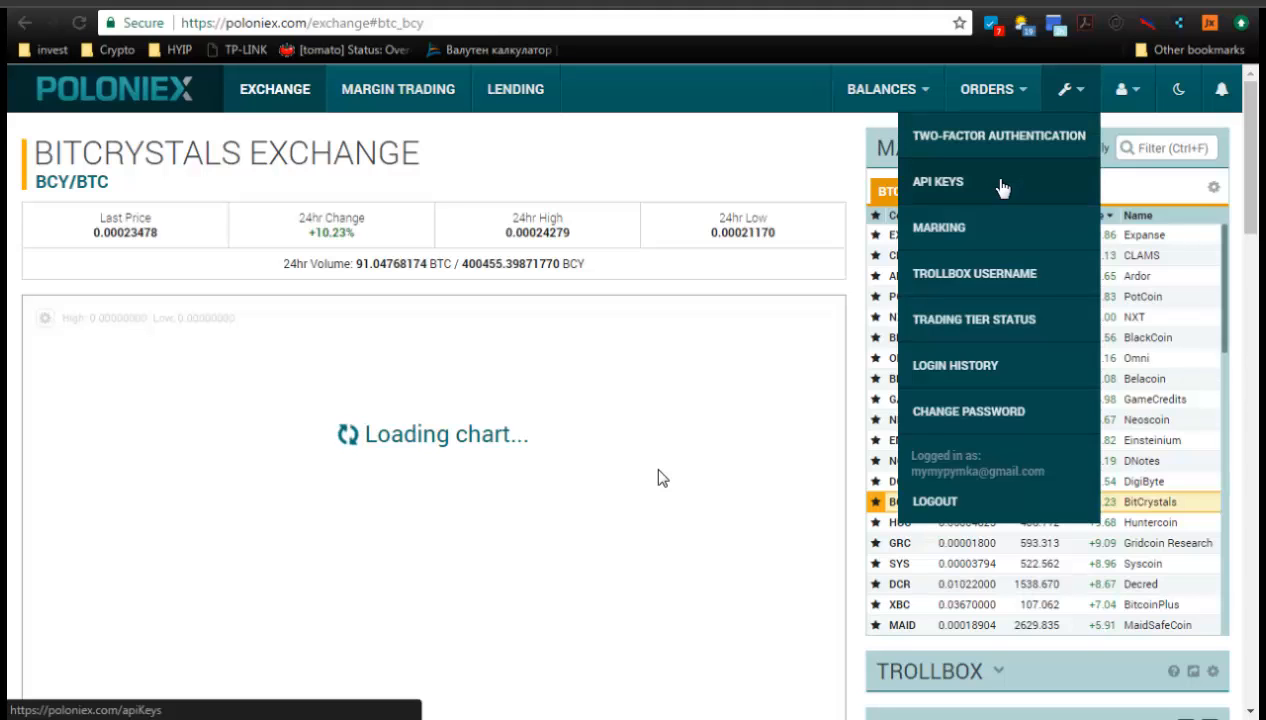
left_click(1001, 184)
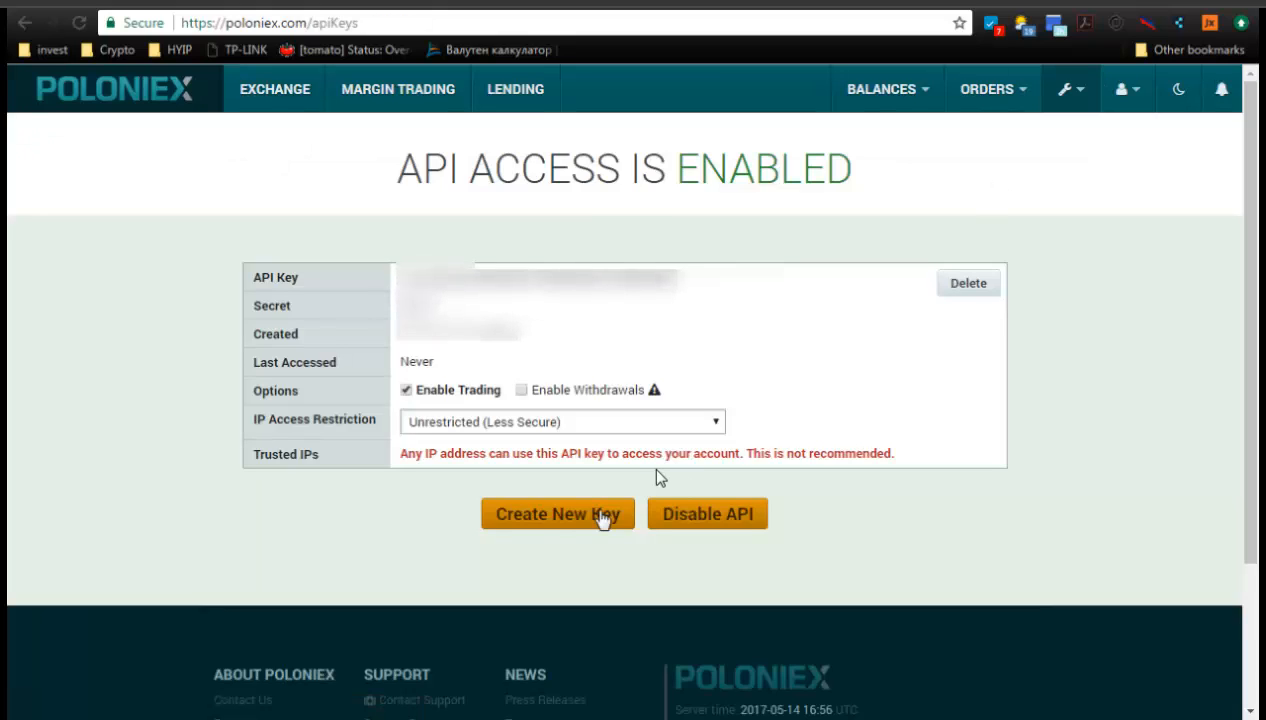
left_click(558, 523)
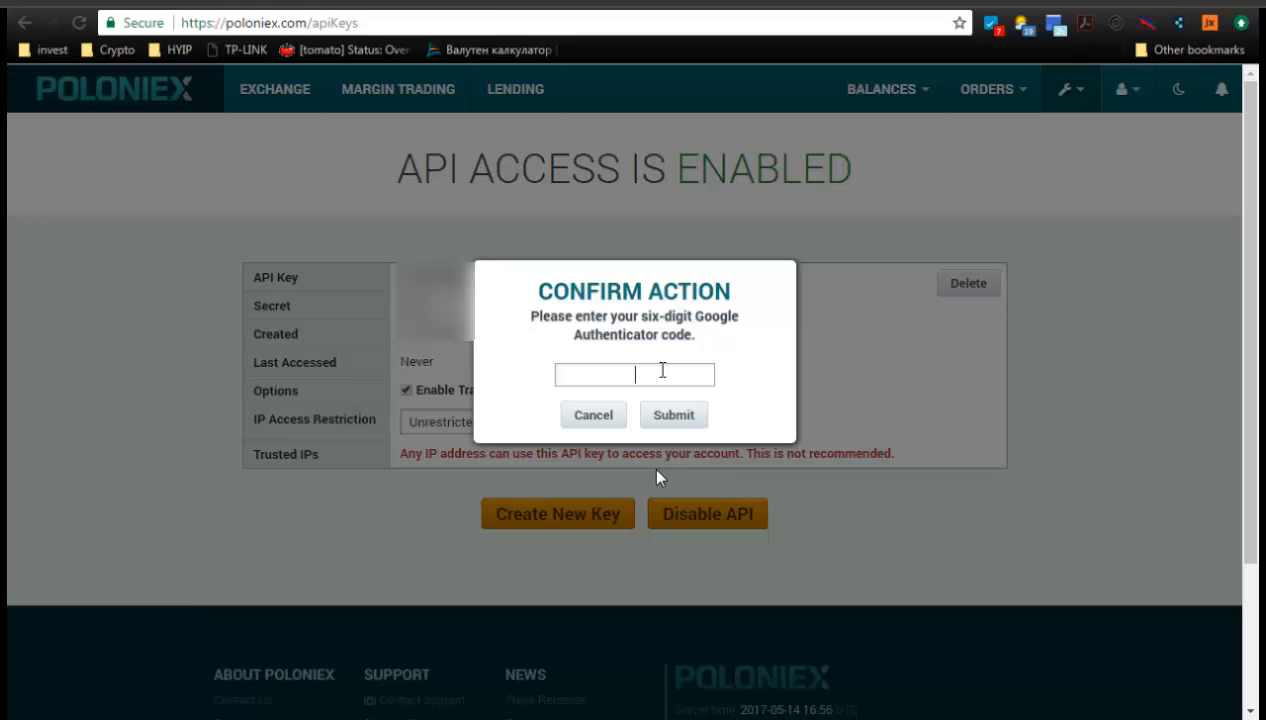
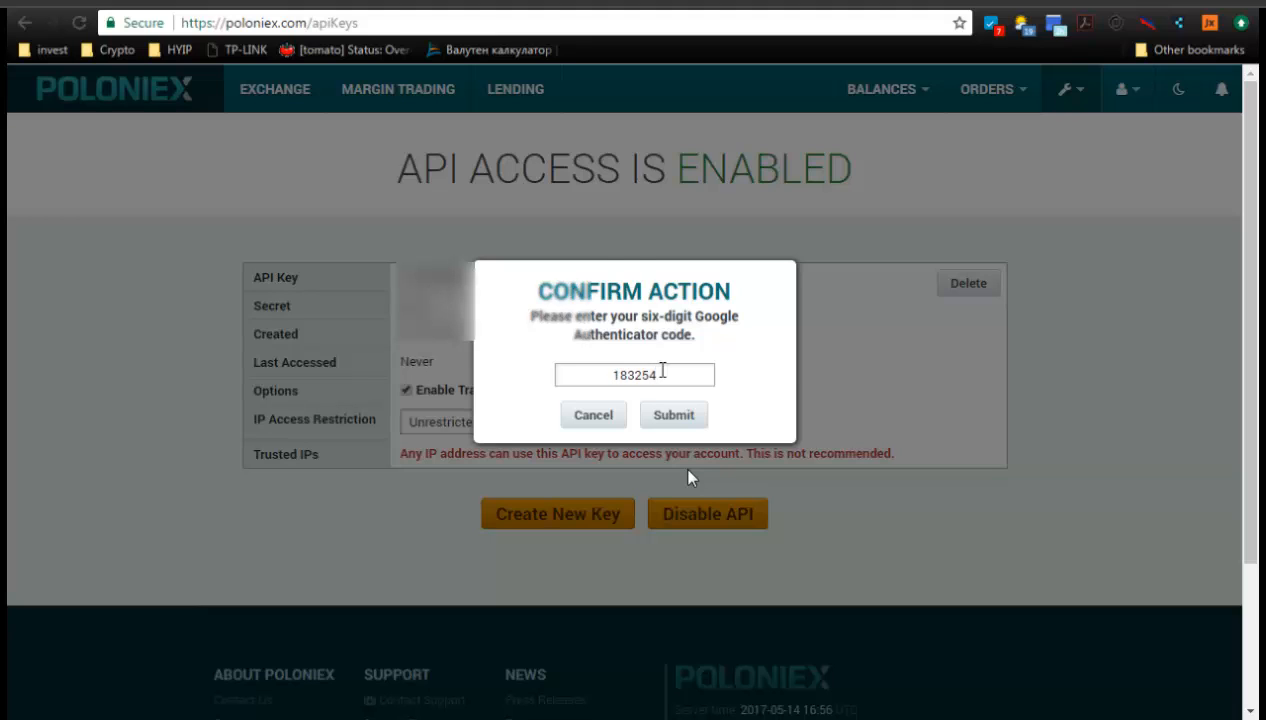
key("Return")
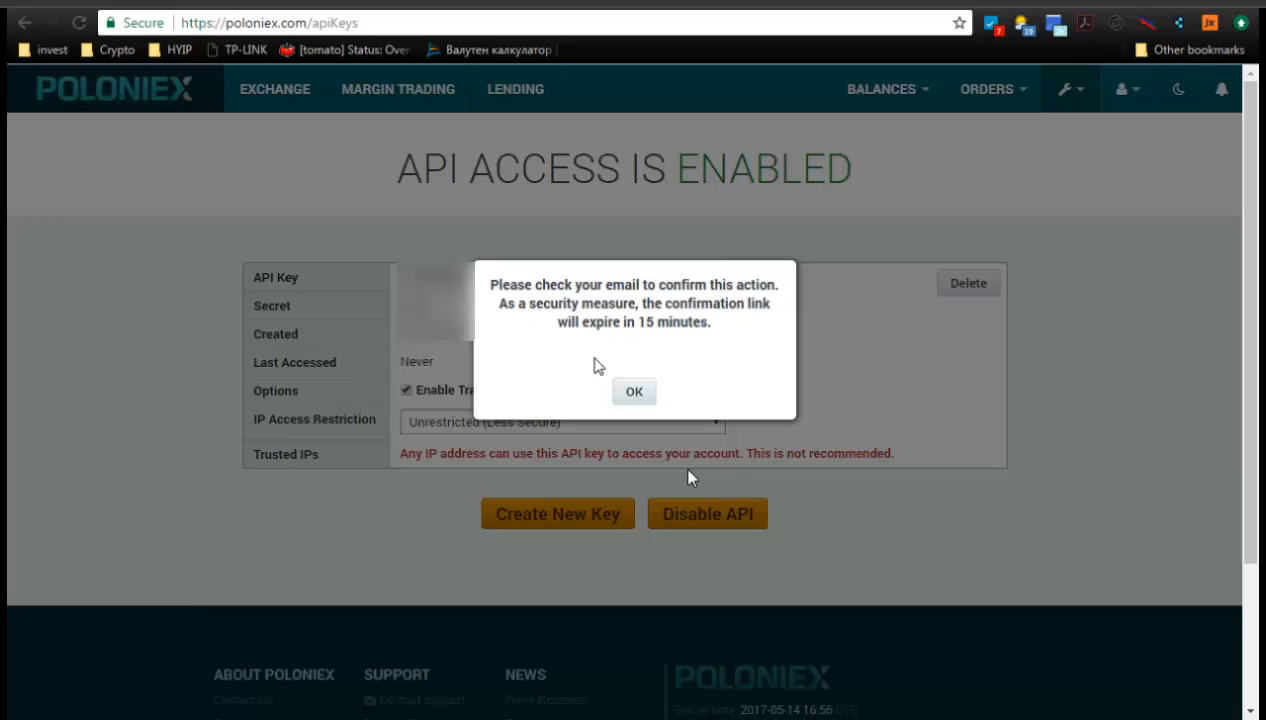
left_click(632, 394)
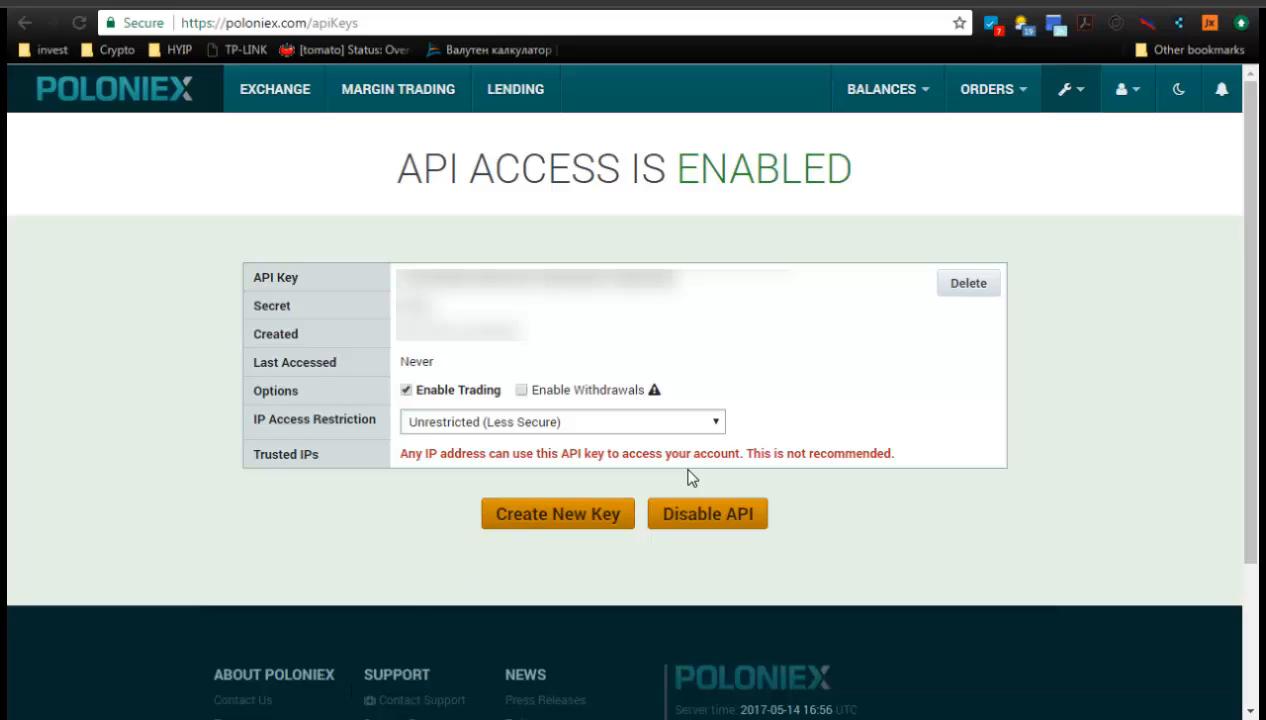
left_click(272, 718)
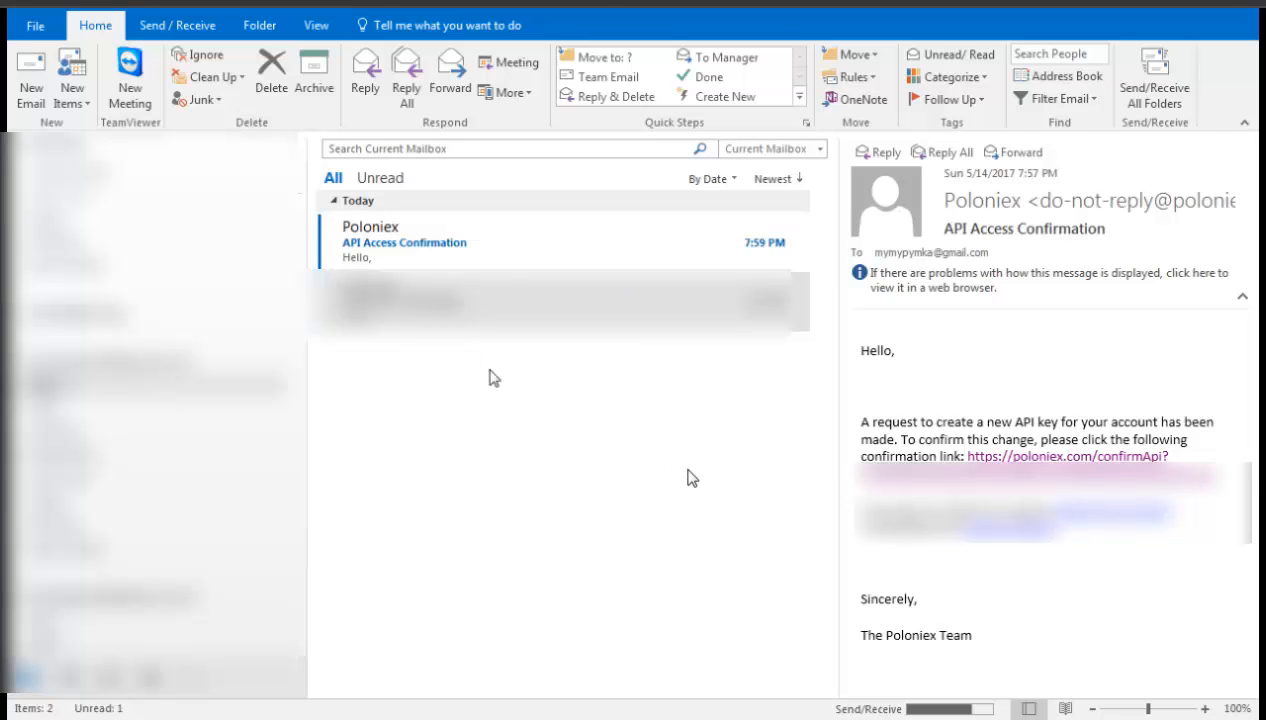
Step: Confirm the new Poloniex key through the Outlook email link and copy its Secret
left_click(486, 249)
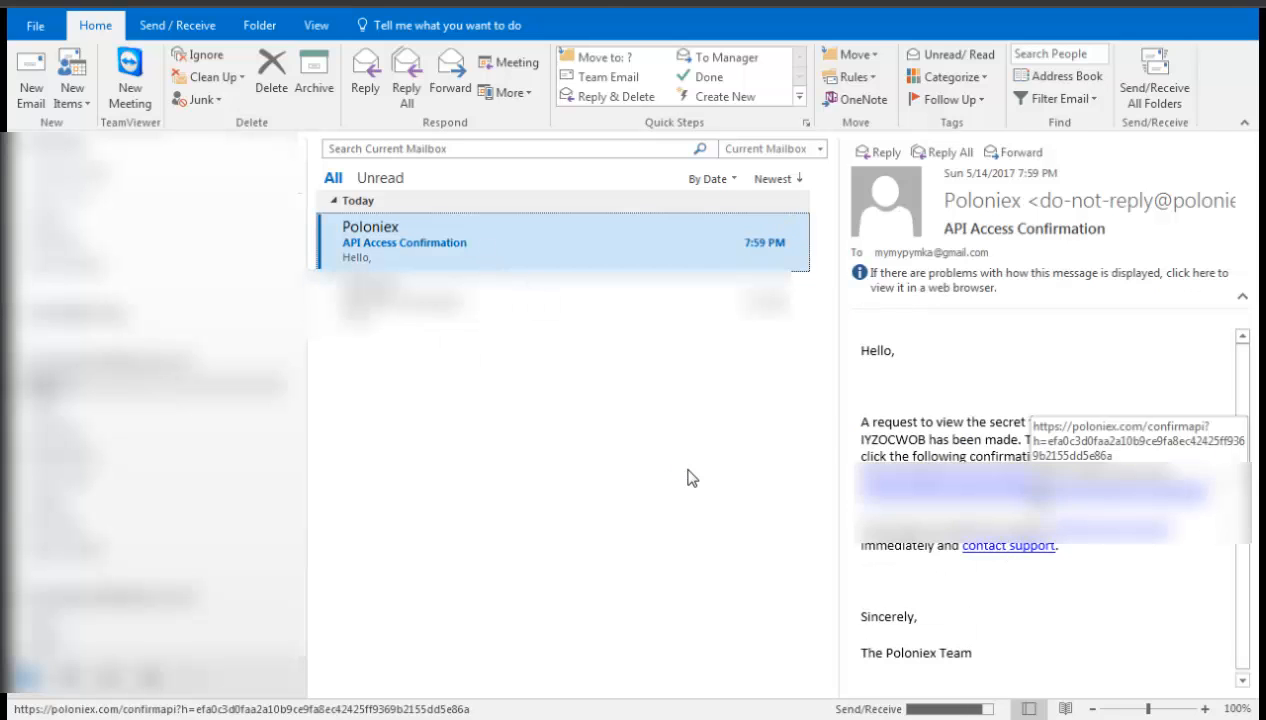
left_click(1040, 488)
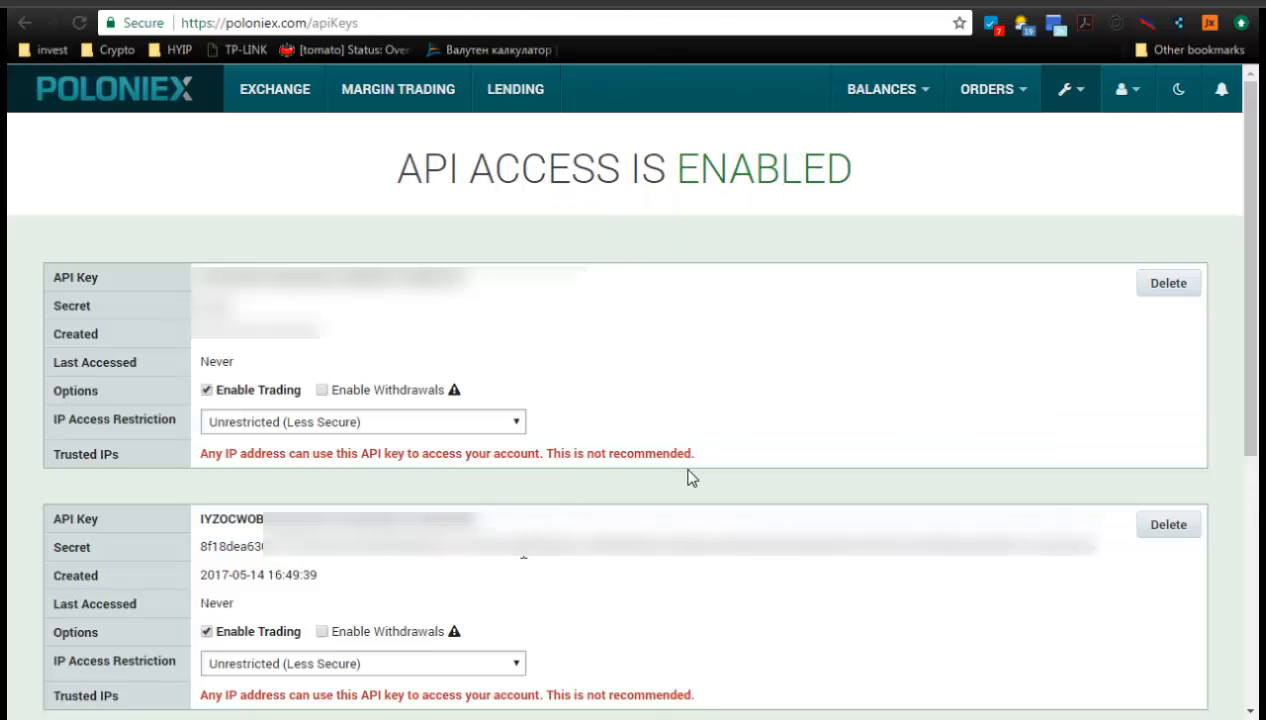
double_click(523, 547)
right_click(523, 553)
left_click(532, 565)
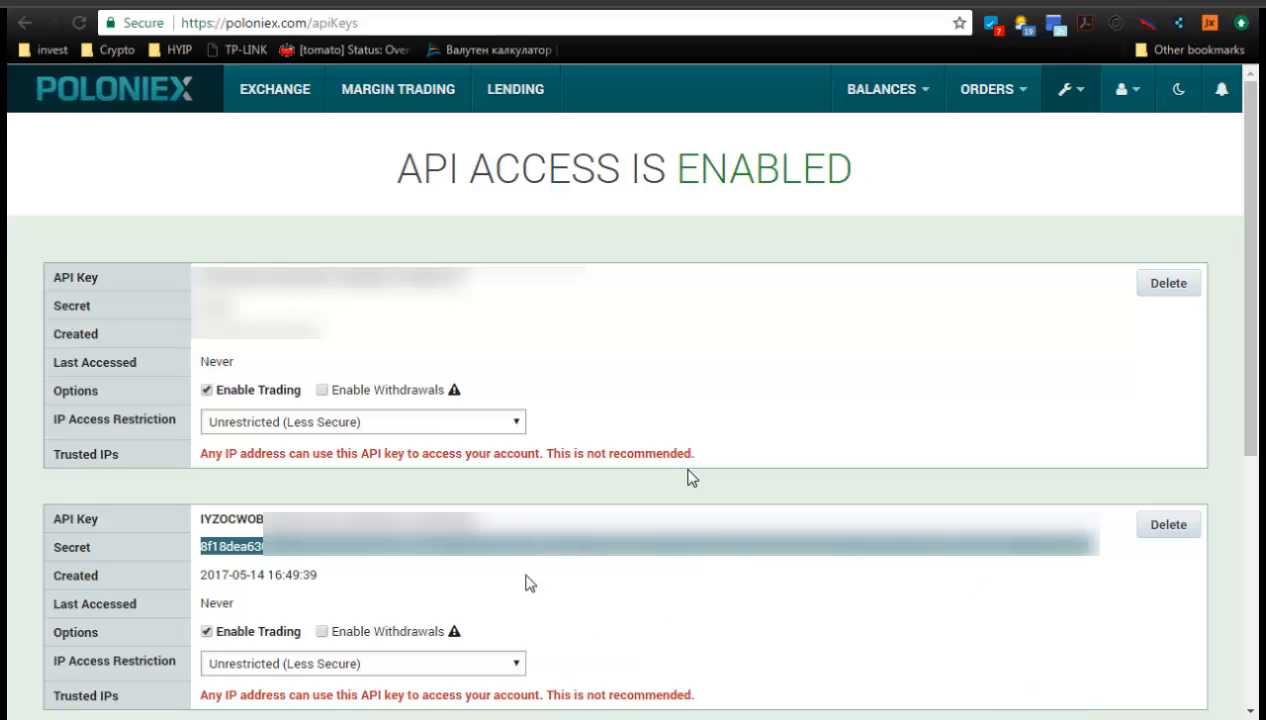
left_click(690, 478)
Step: Paste the Poloniex secret into Coinigy's Secret field, submit, and confirm adding the account
key("ctrl+Tab")
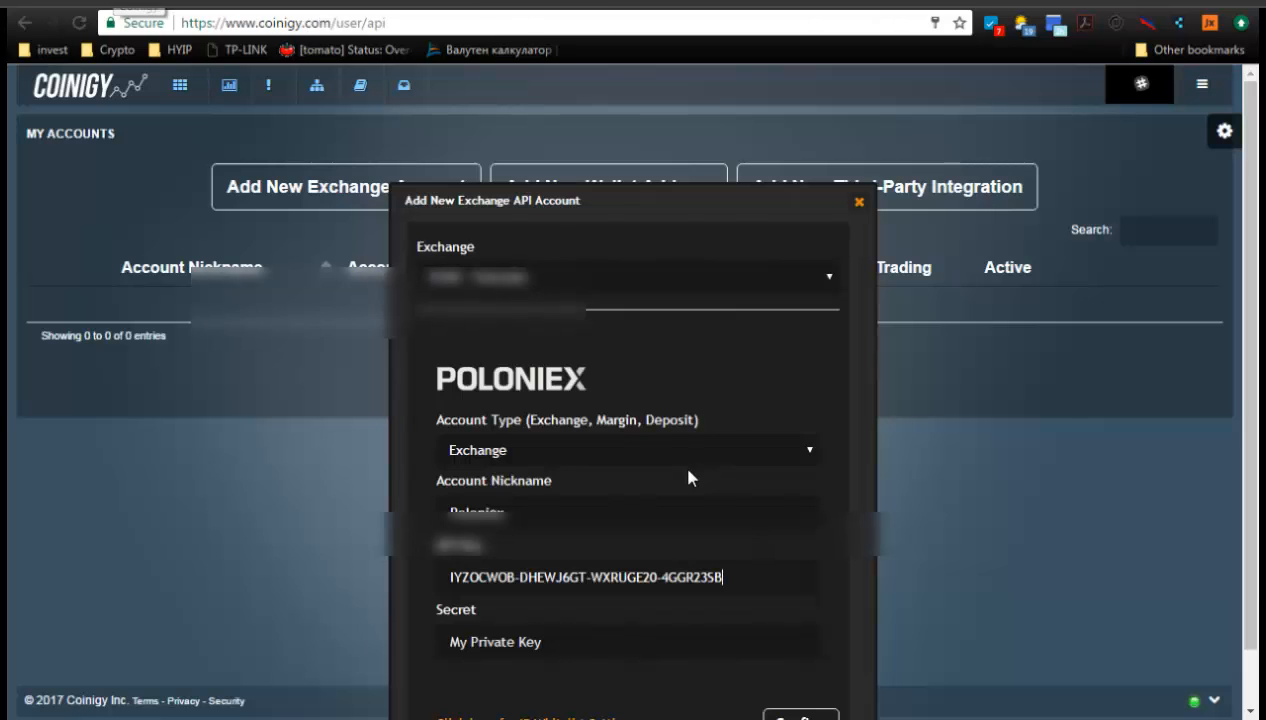
left_click(567, 650)
right_click(567, 650)
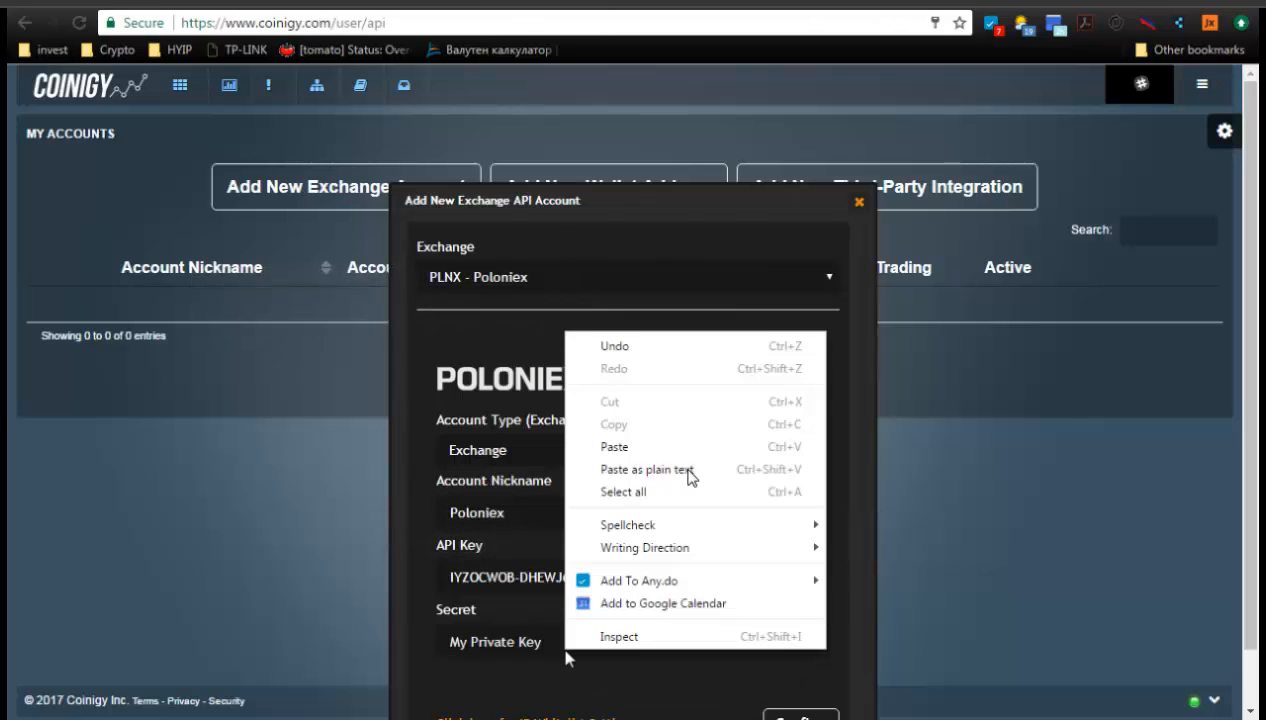
left_click(647, 449)
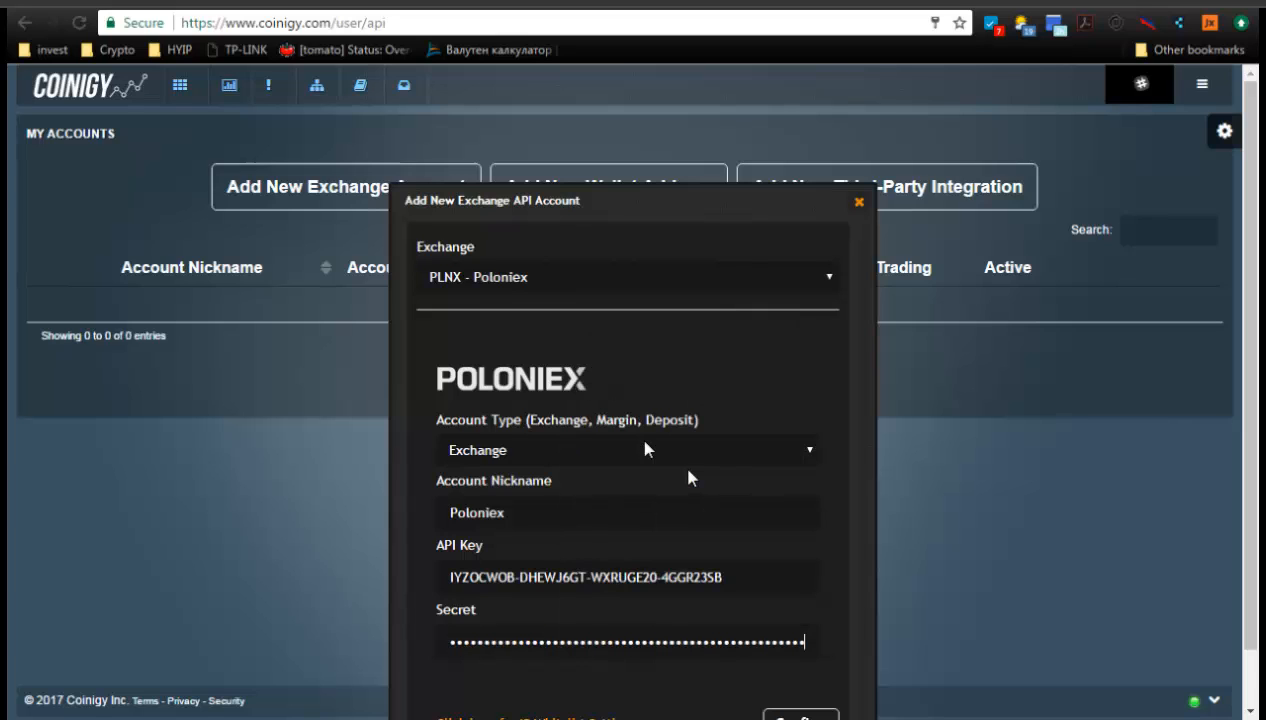
scroll(745, 560, "down", 1)
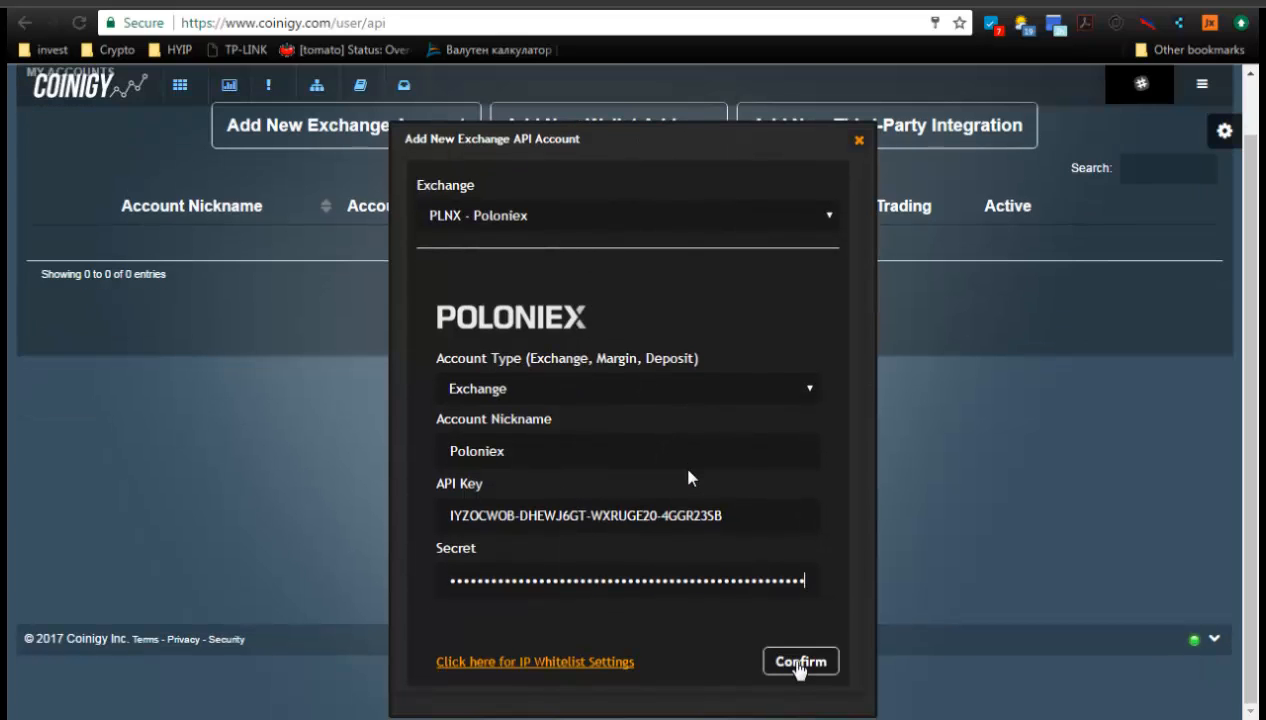
left_click(798, 664)
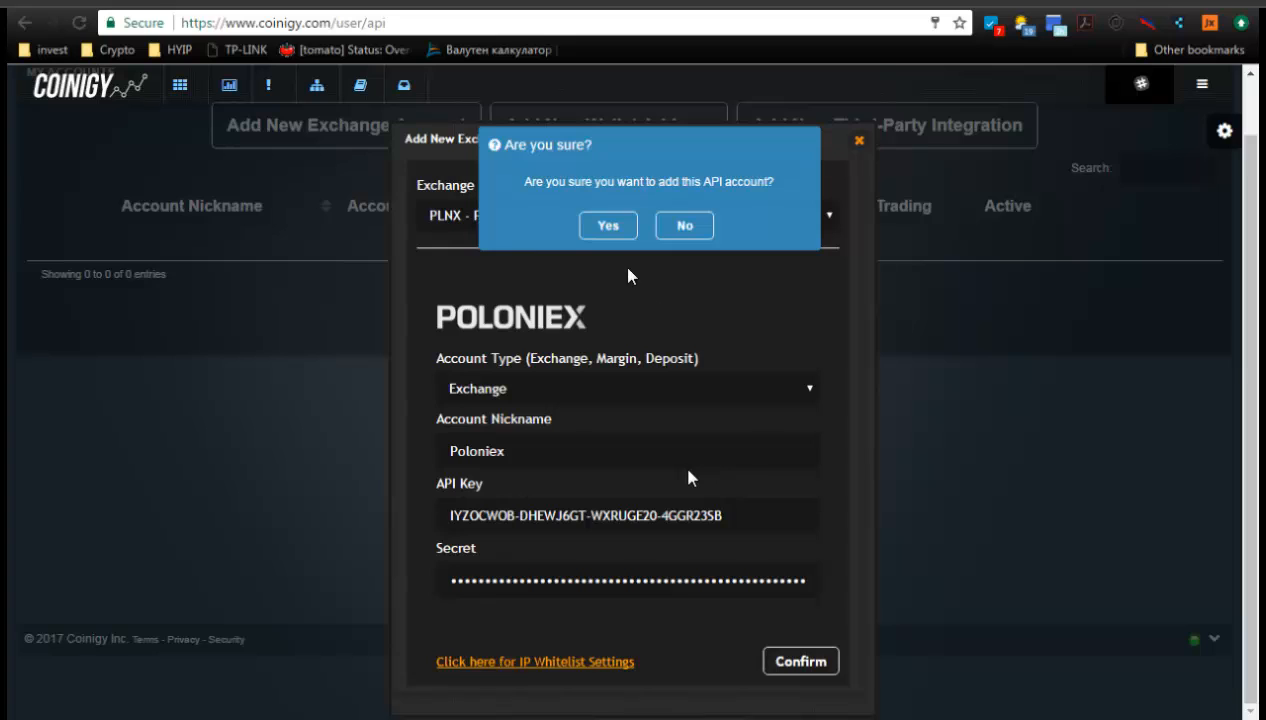
left_click(608, 227)
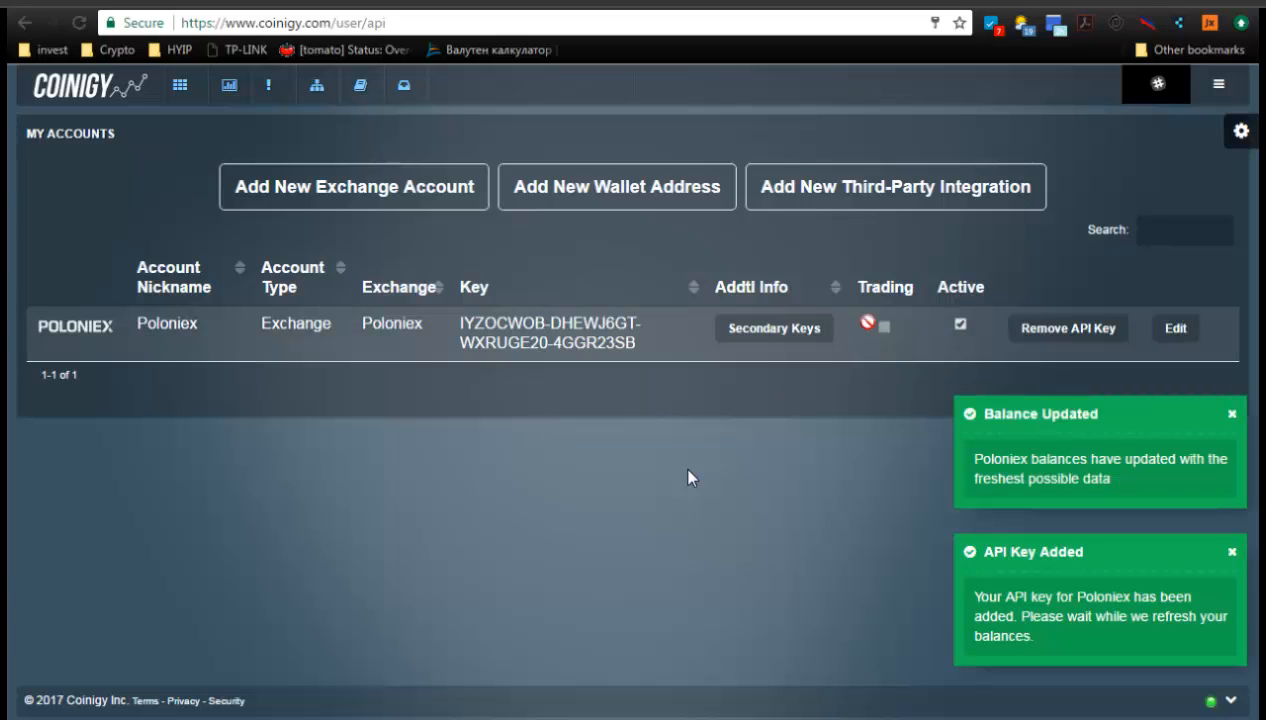
mouse_move(885, 328)
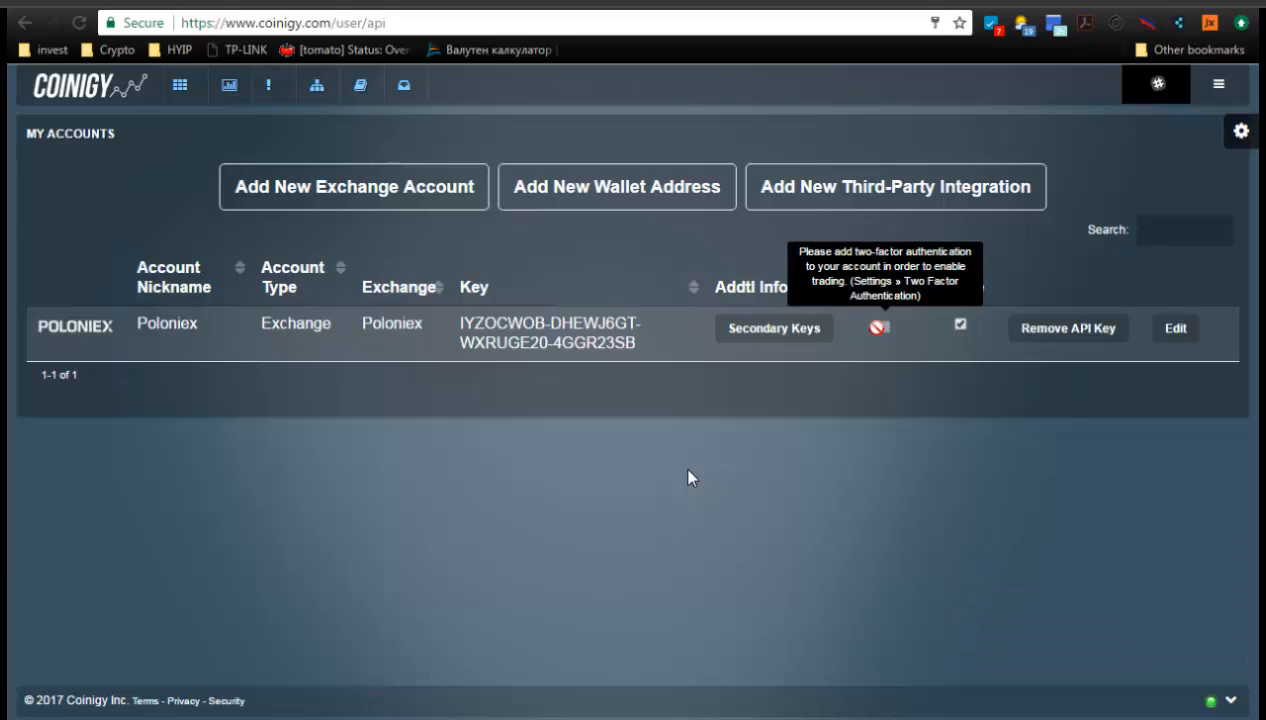
Step: Log in to Bittrex with Remember me ticked and the authenticator code, then go to Settings
left_click(387, 198)
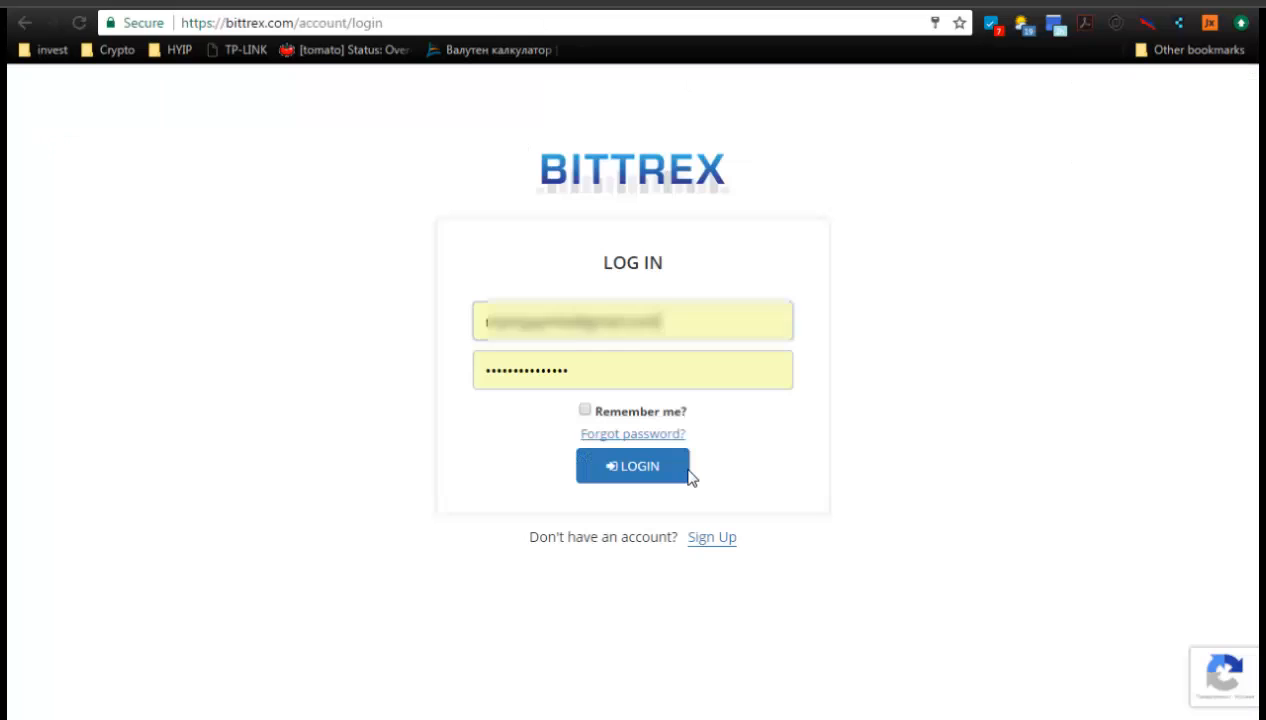
left_click(585, 411)
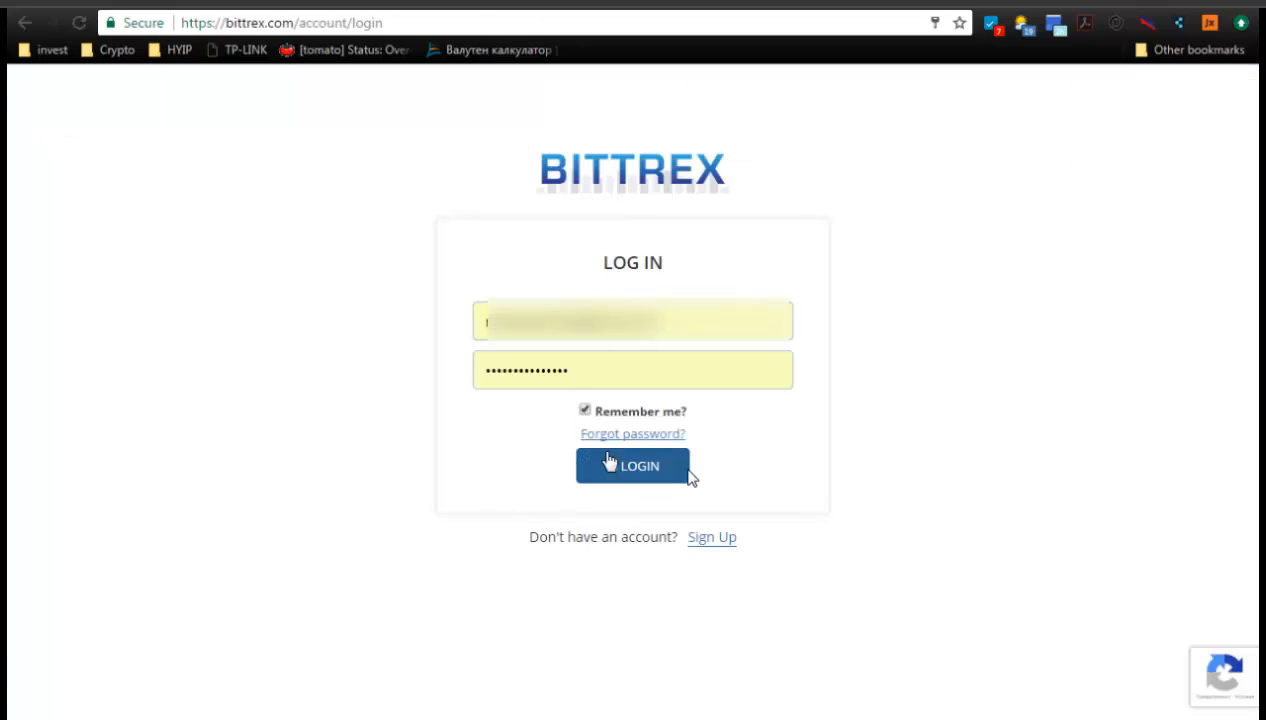
left_click(609, 462)
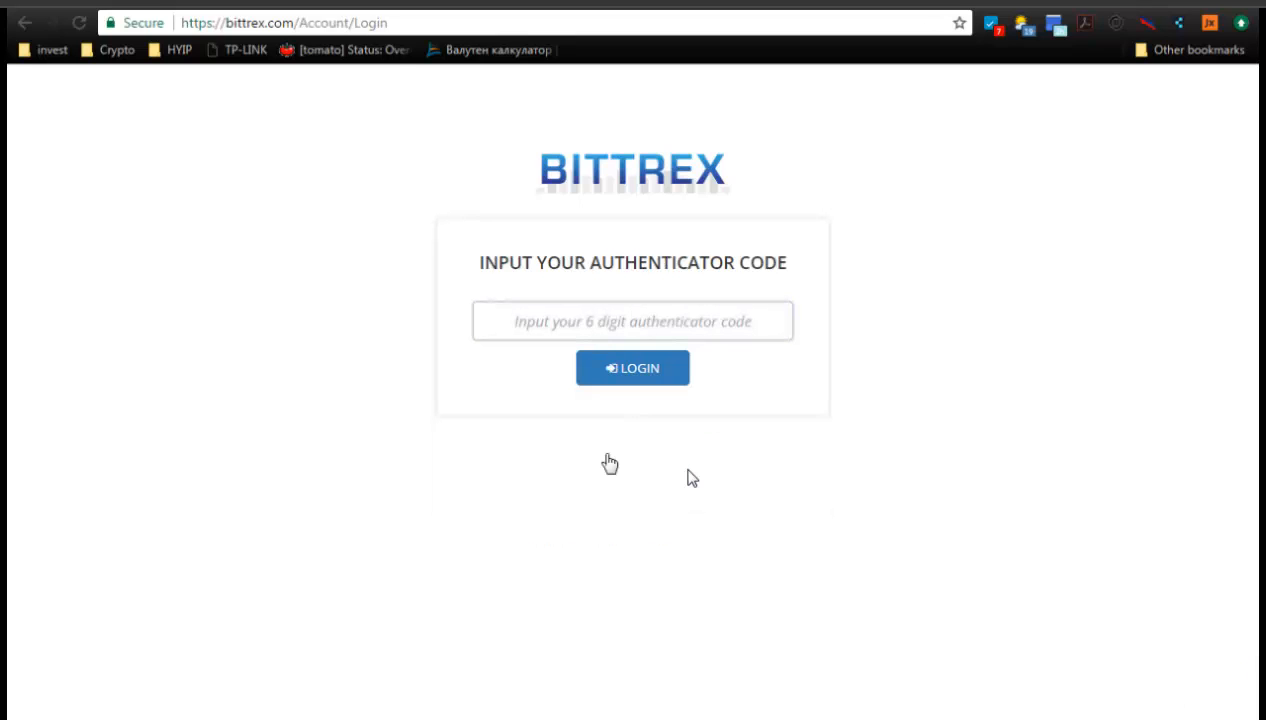
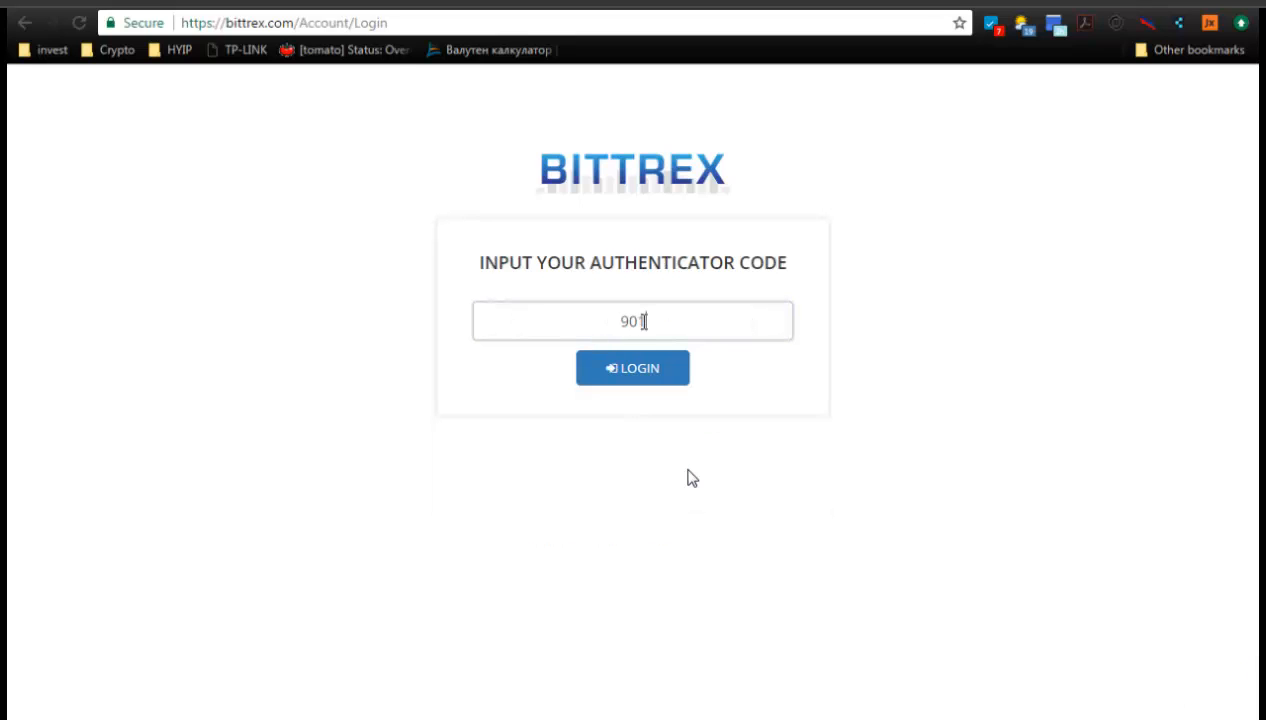
left_click(652, 386)
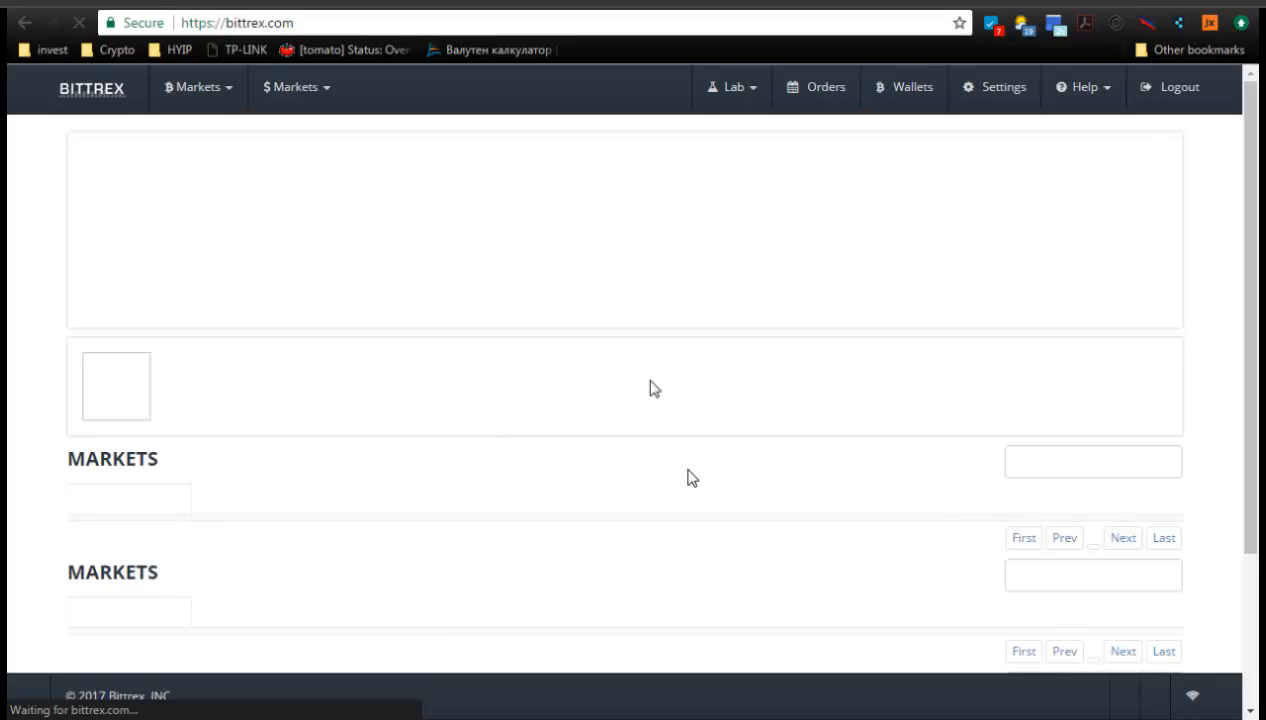
left_click(1006, 92)
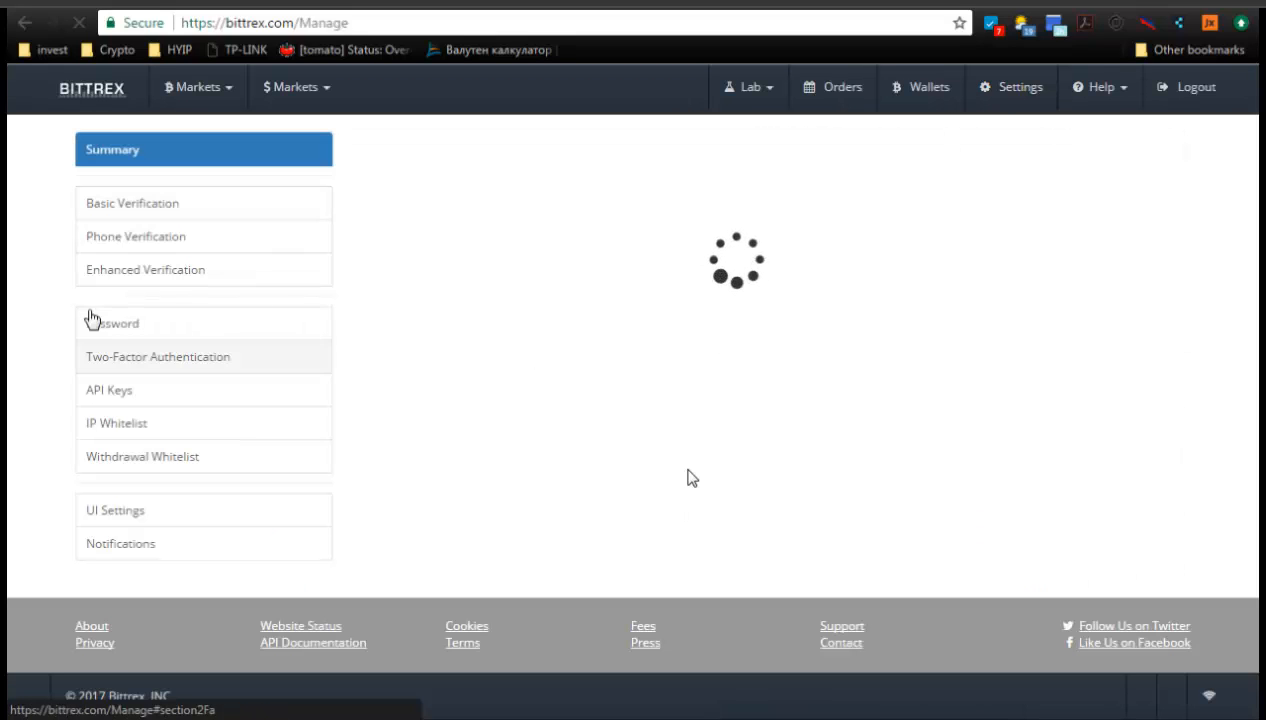
Step: Create a Bittrex API key with READ INFO, TRADE LIMIT and TRADE MARKET, saved with an authenticator code
left_click(141, 402)
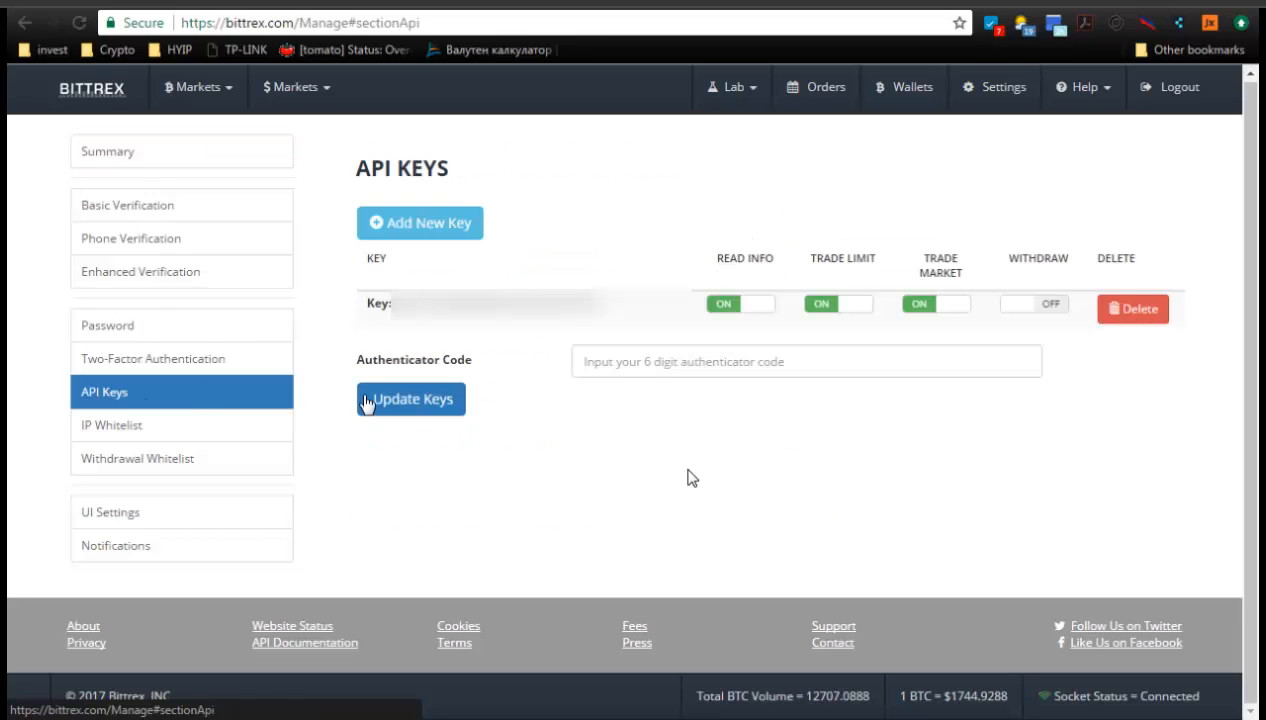
left_click(448, 233)
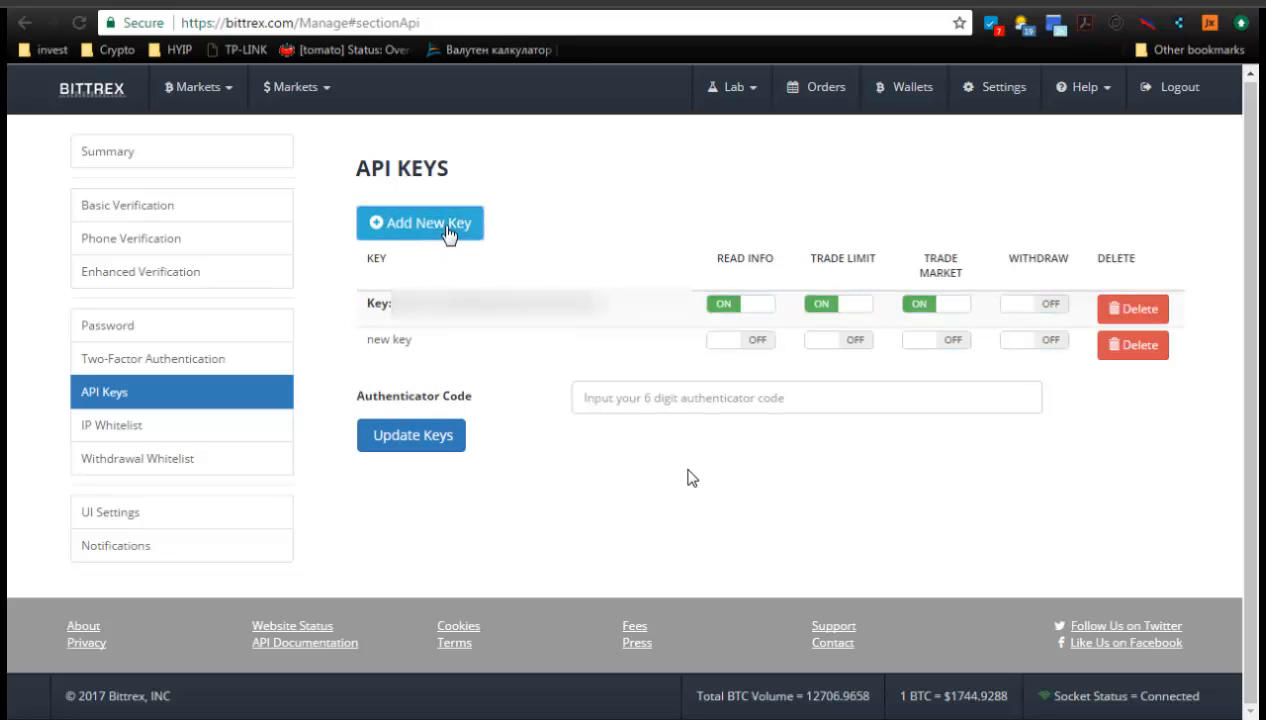
left_click(754, 343)
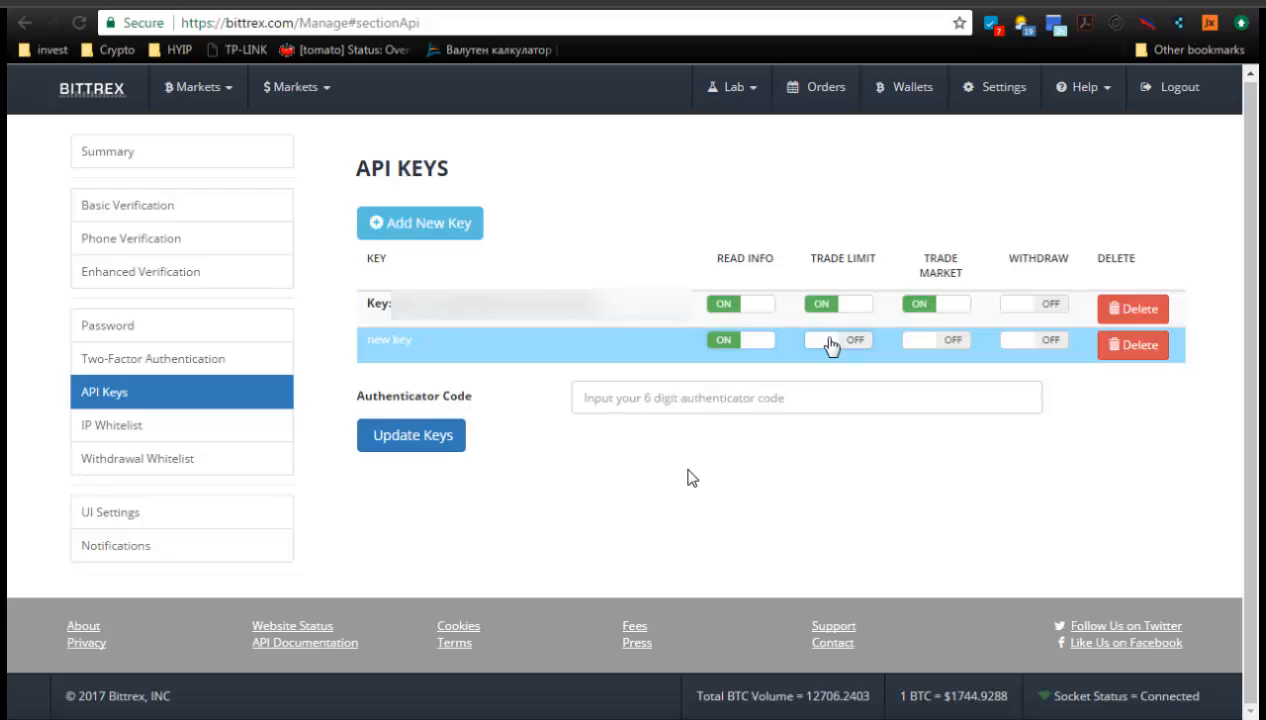
left_click(830, 345)
left_click(918, 346)
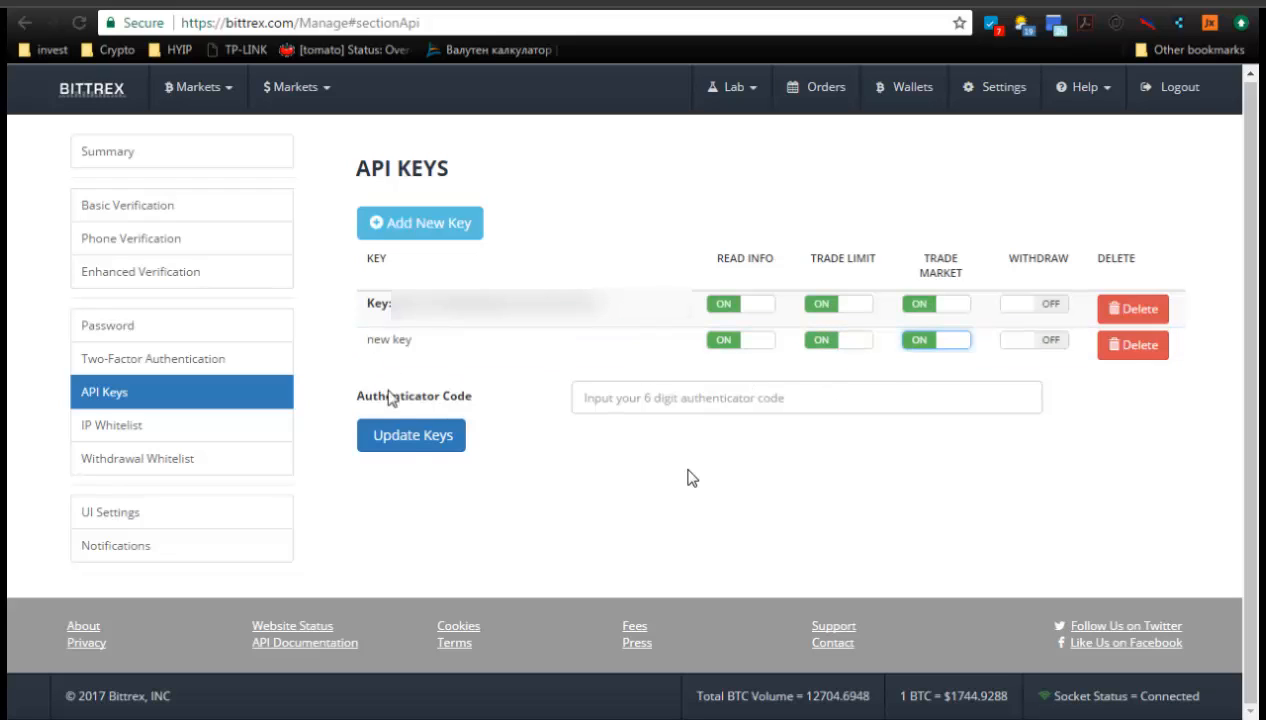
left_click(659, 391)
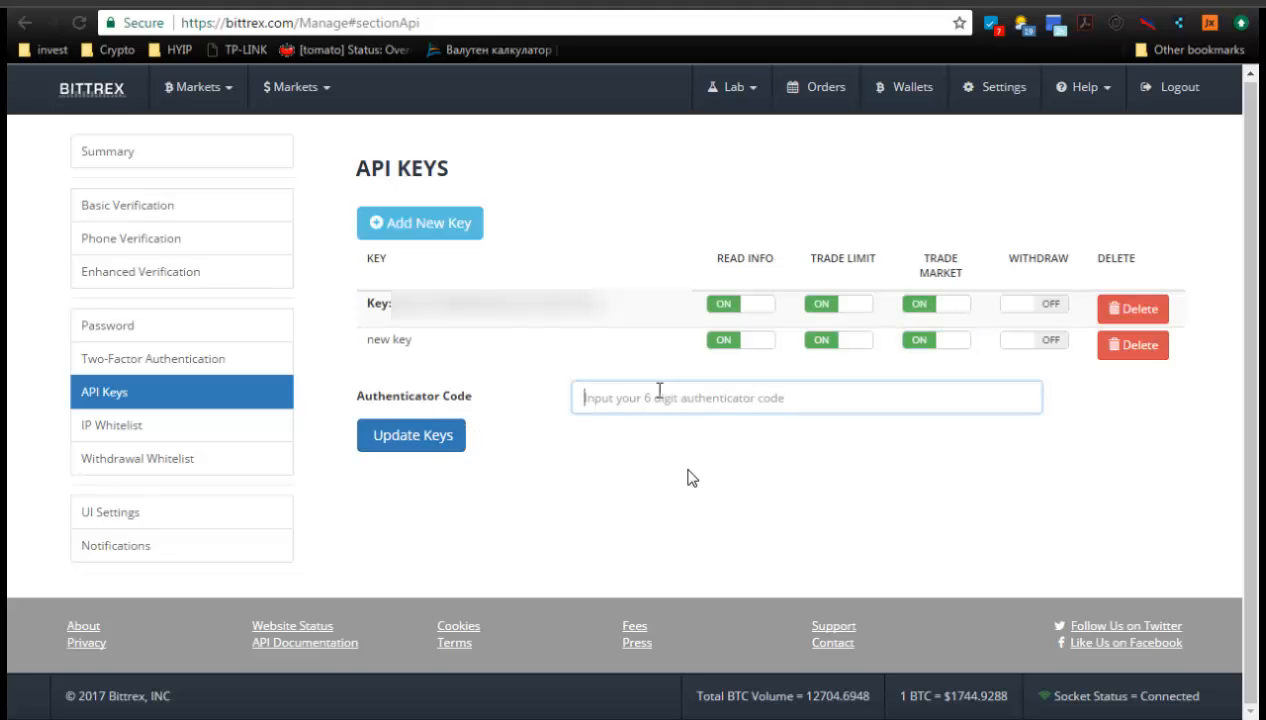
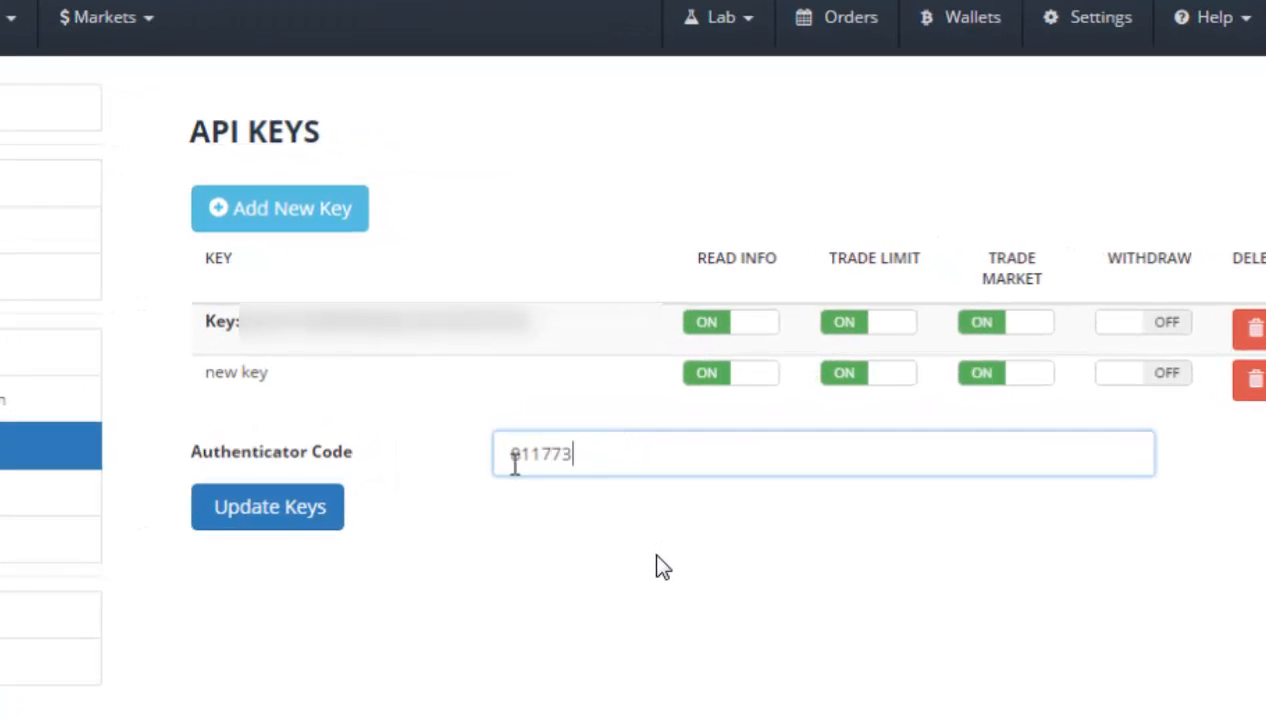
left_click(283, 526)
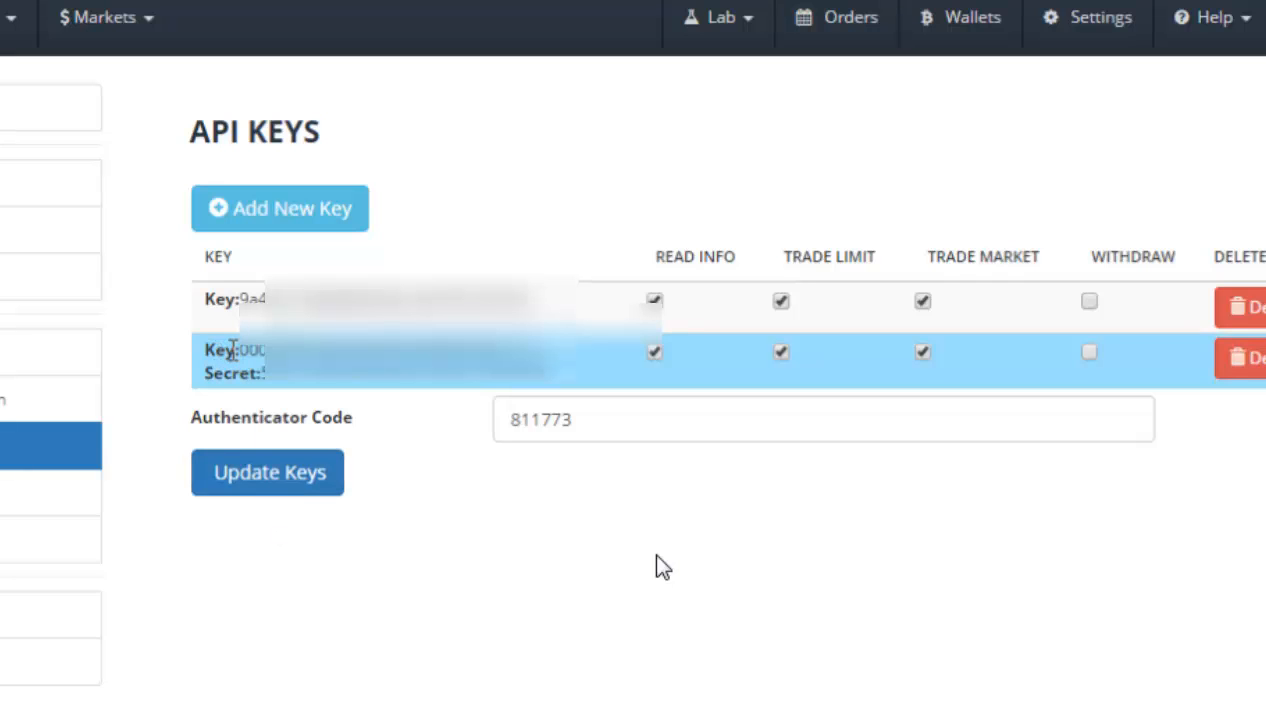
Step: Copy the new Bittrex API key and return to the Coinigy form
double_click(276, 354)
right_click(276, 355)
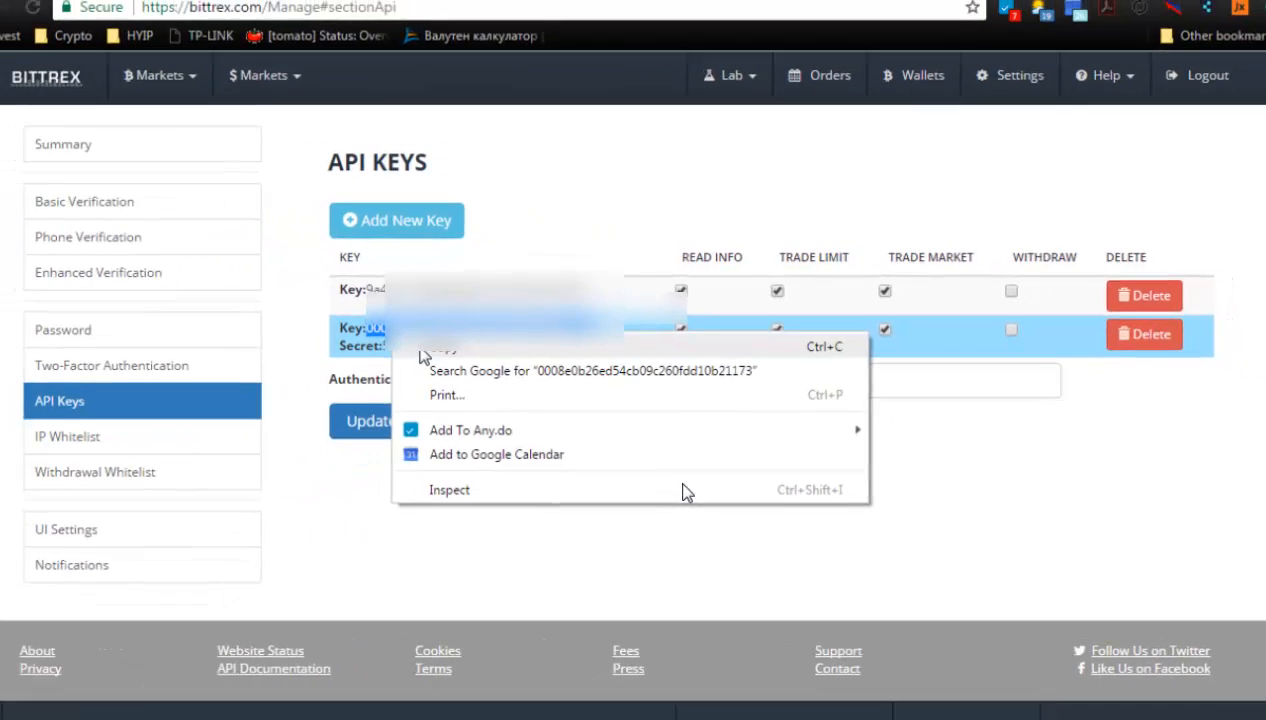
left_click(311, 379)
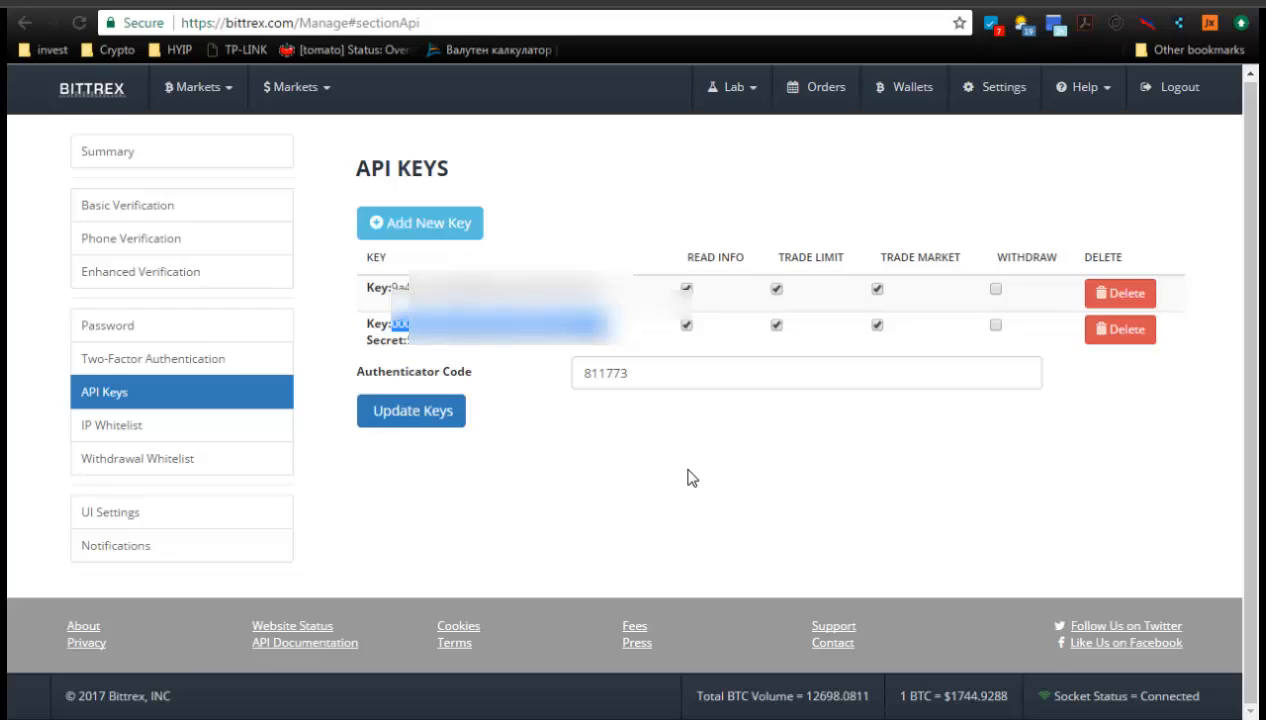
key("ctrl+Tab")
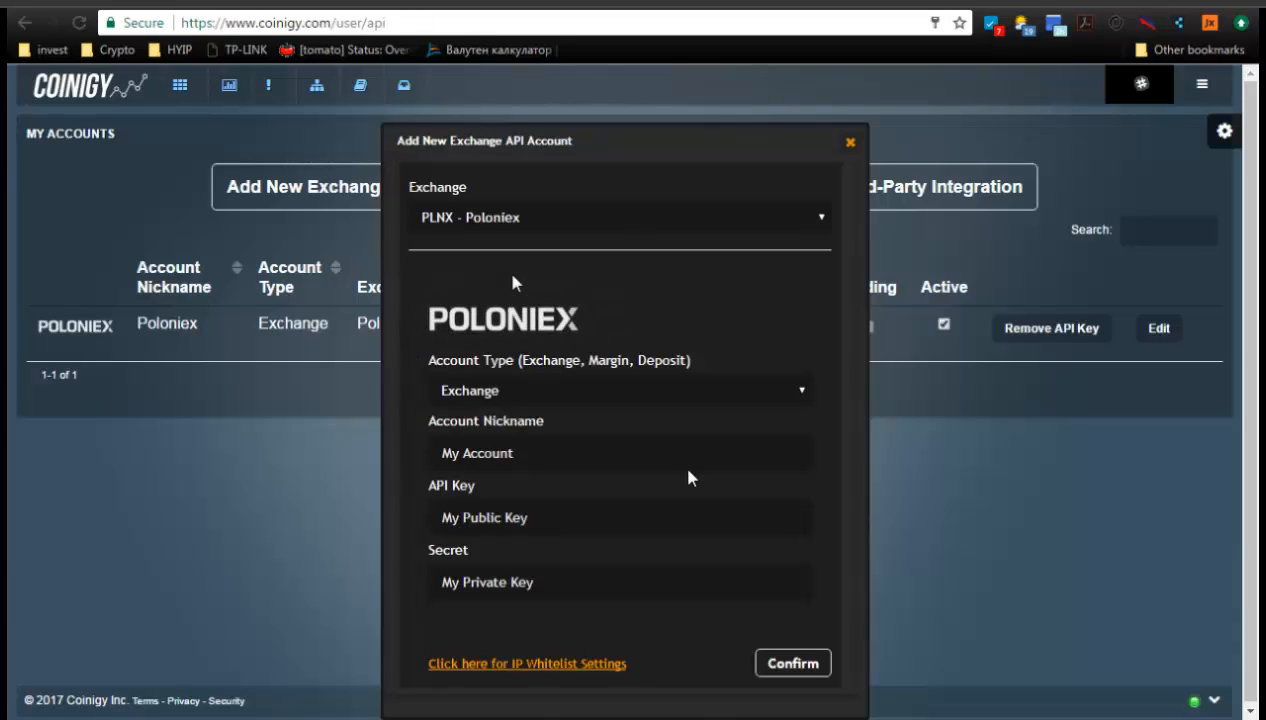
Step: Choose BTRX - Bittrex as the exchange, nickname it 'Bittrex', and paste the API key
left_click(540, 220)
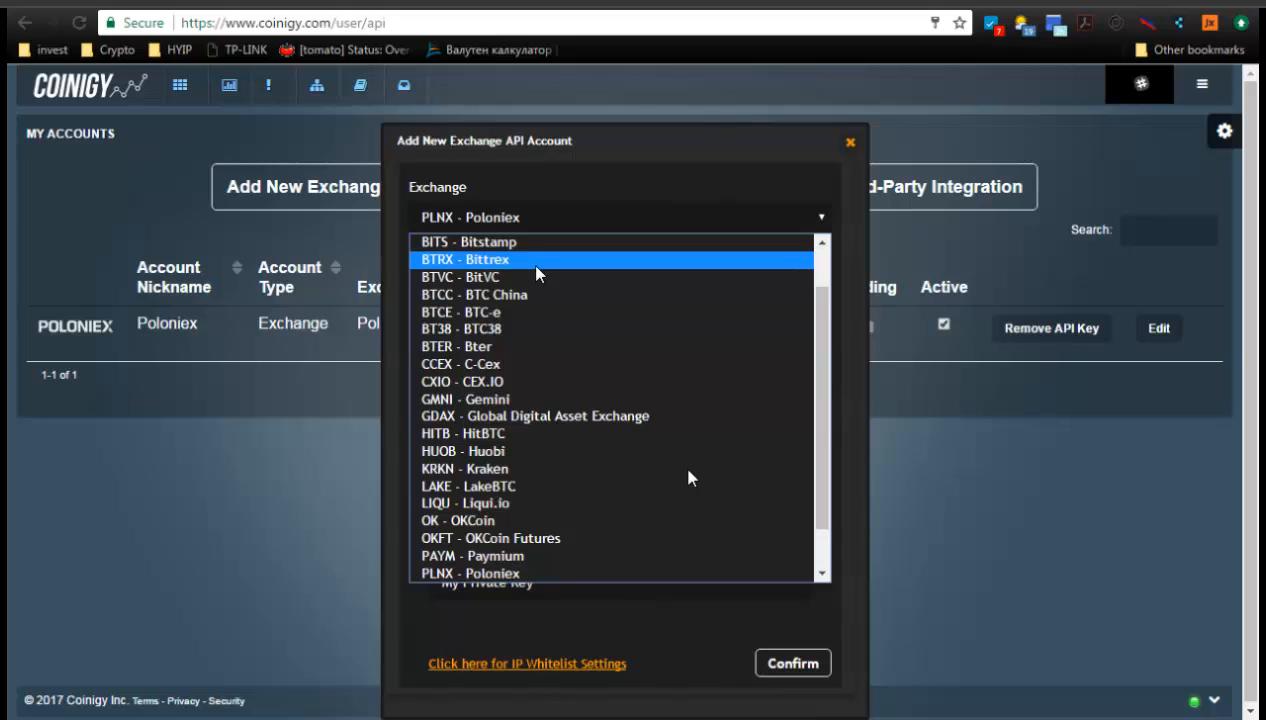
left_click(536, 262)
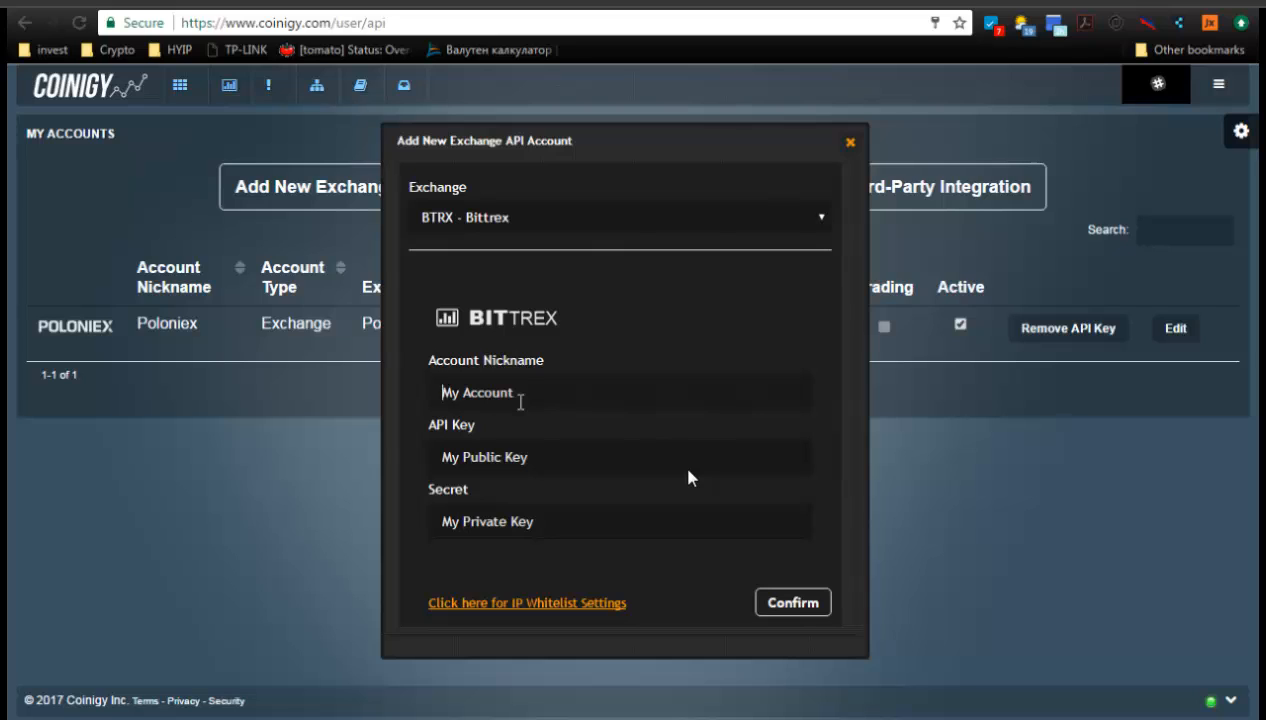
type("Bittrex")
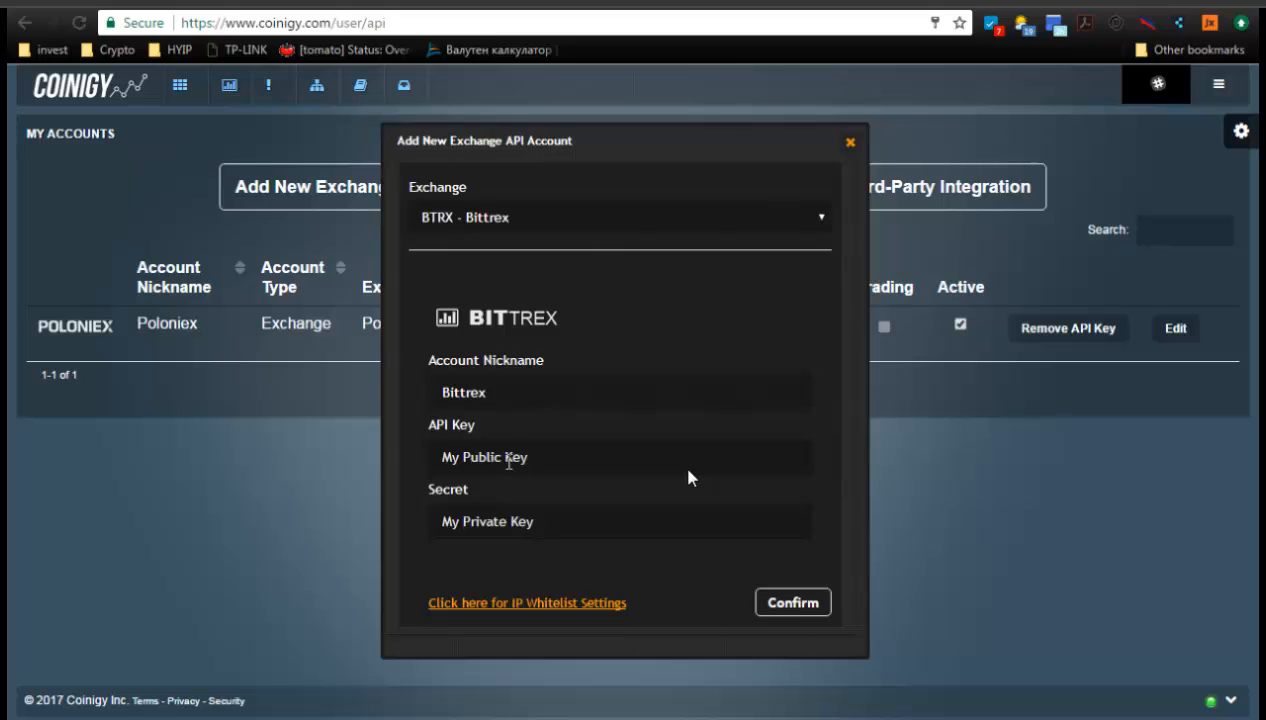
left_click(688, 466)
key("ctrl+v")
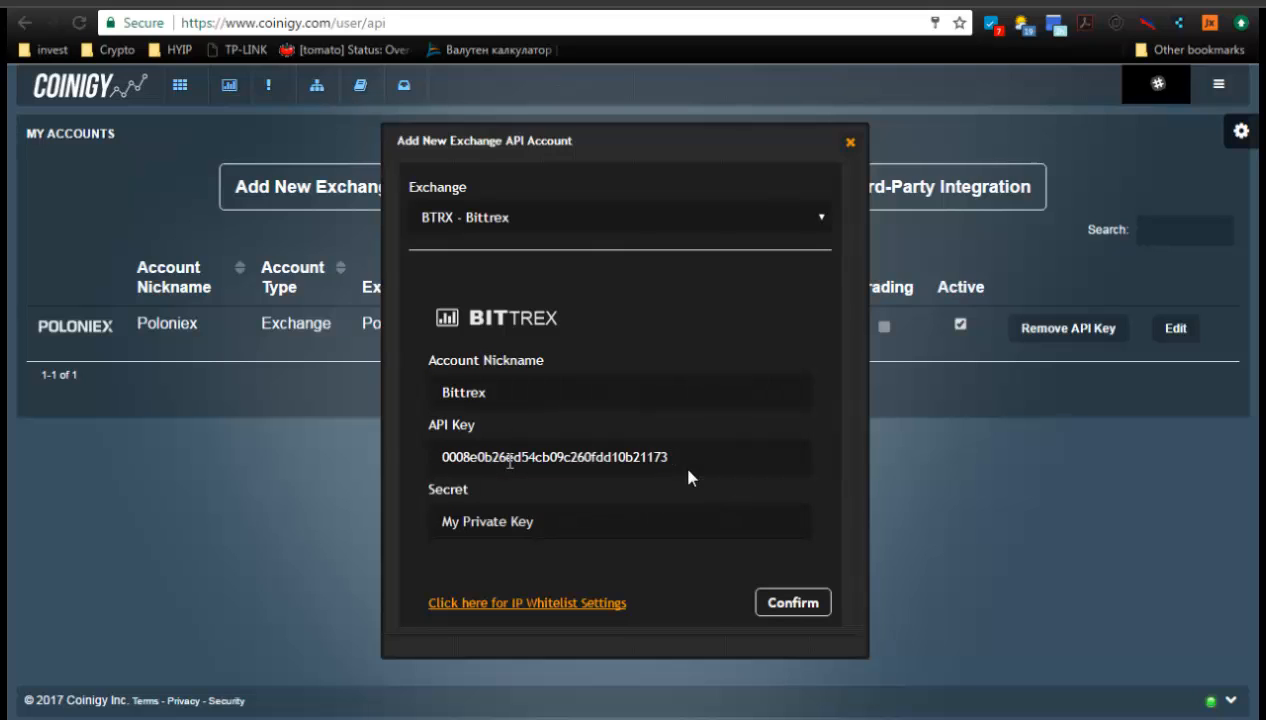
Step: Copy the secret from Bittrex, paste it into Coinigy's Secret field, and submit
key("ctrl+Tab")
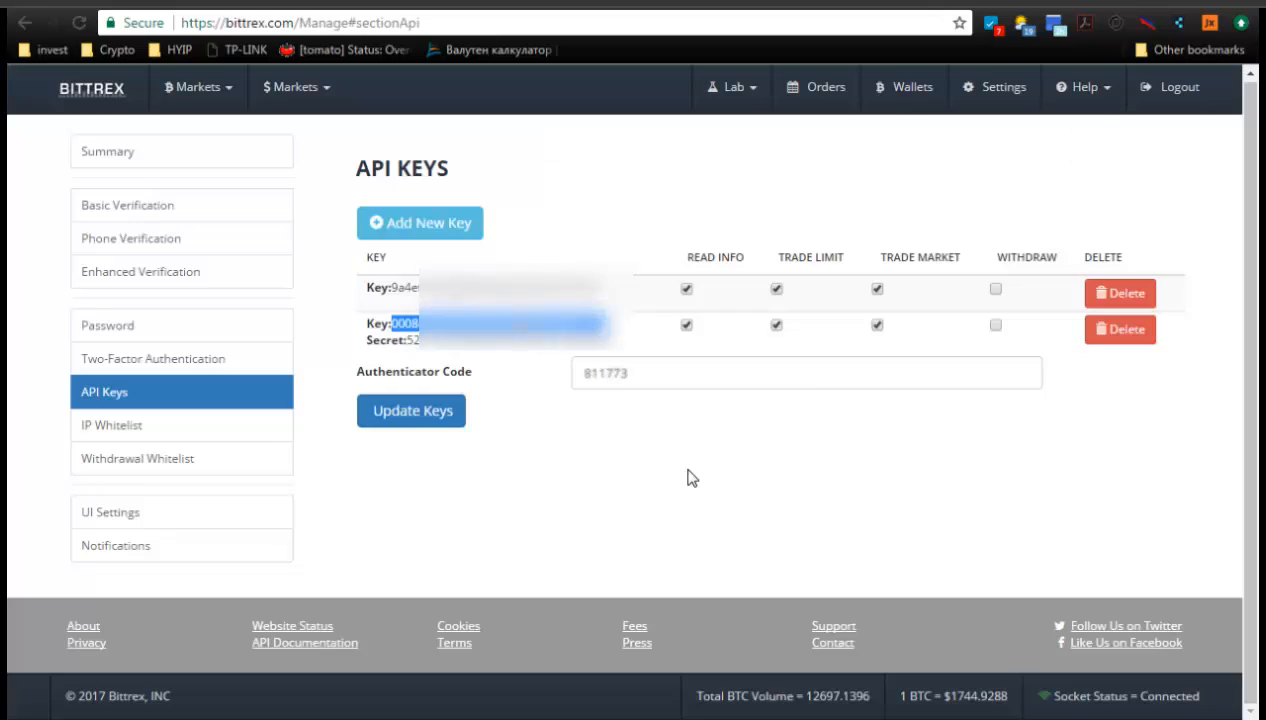
left_click_drag(408, 340, 502, 350)
right_click(502, 350)
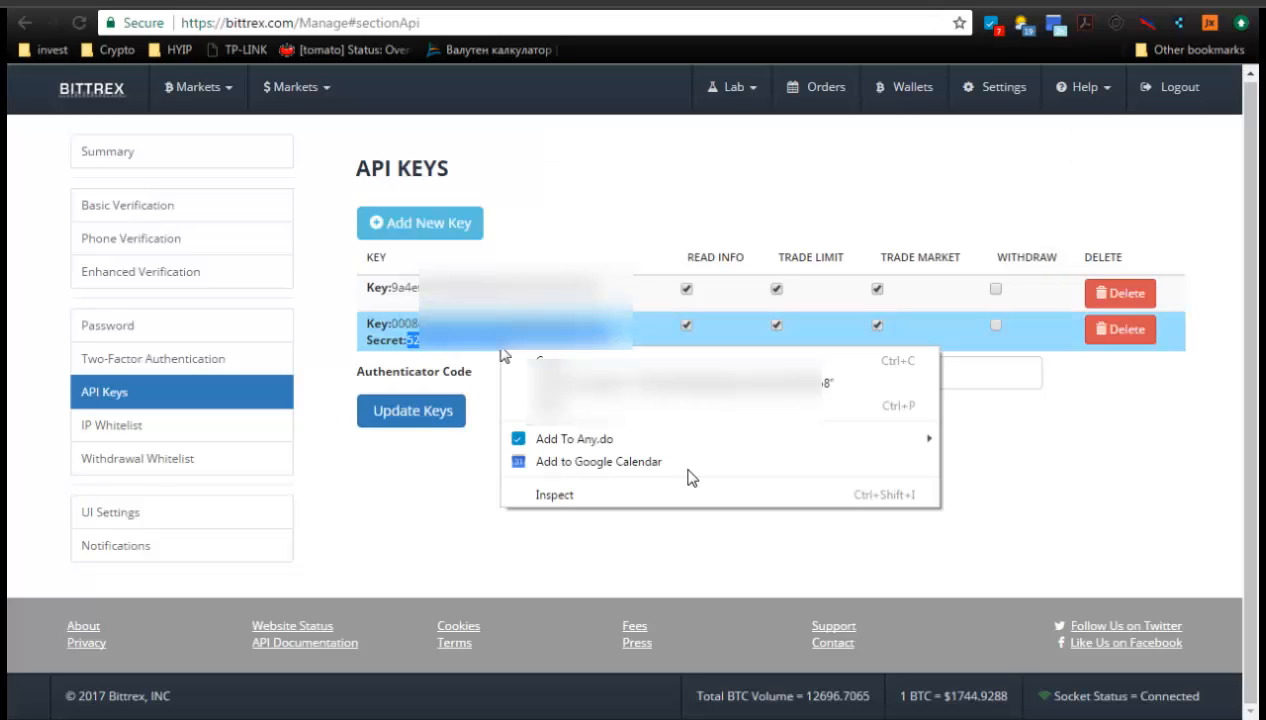
left_click(512, 362)
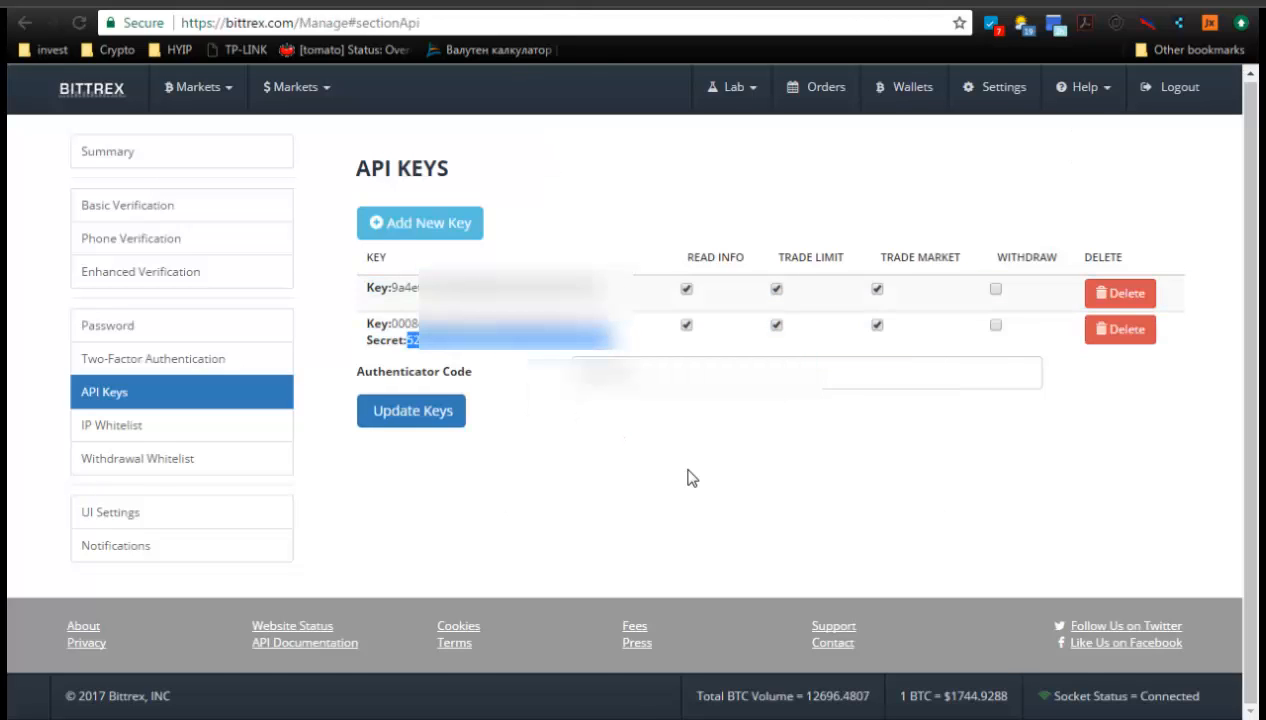
key("ctrl+Tab")
left_click(548, 519)
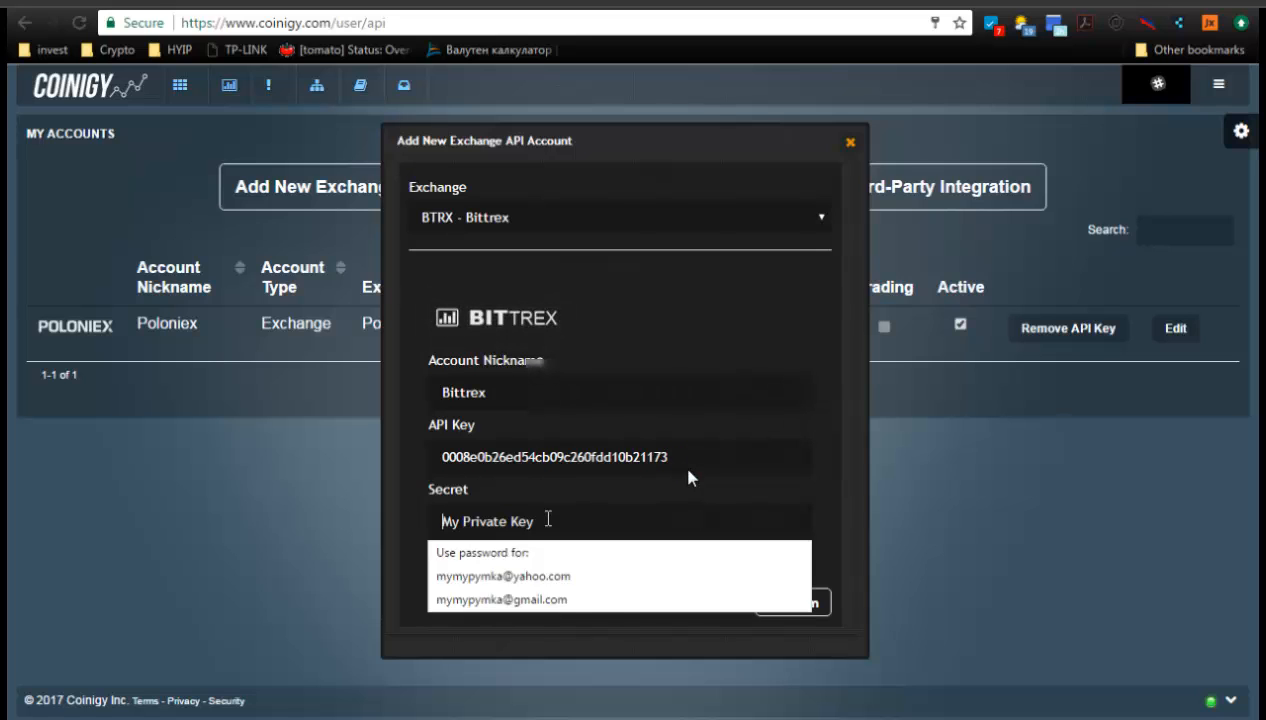
key("ctrl+v")
left_click(779, 604)
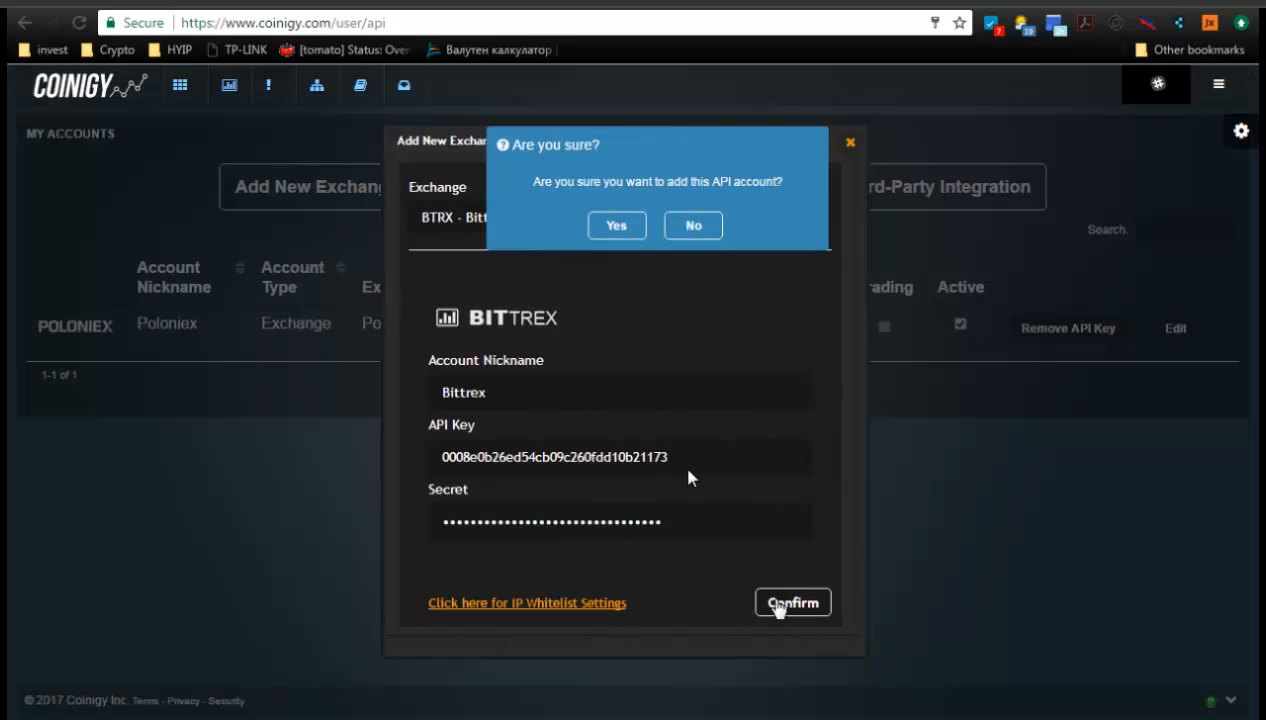
Step: Confirm adding the Bittrex account, then open Settings > My Account
left_click(617, 226)
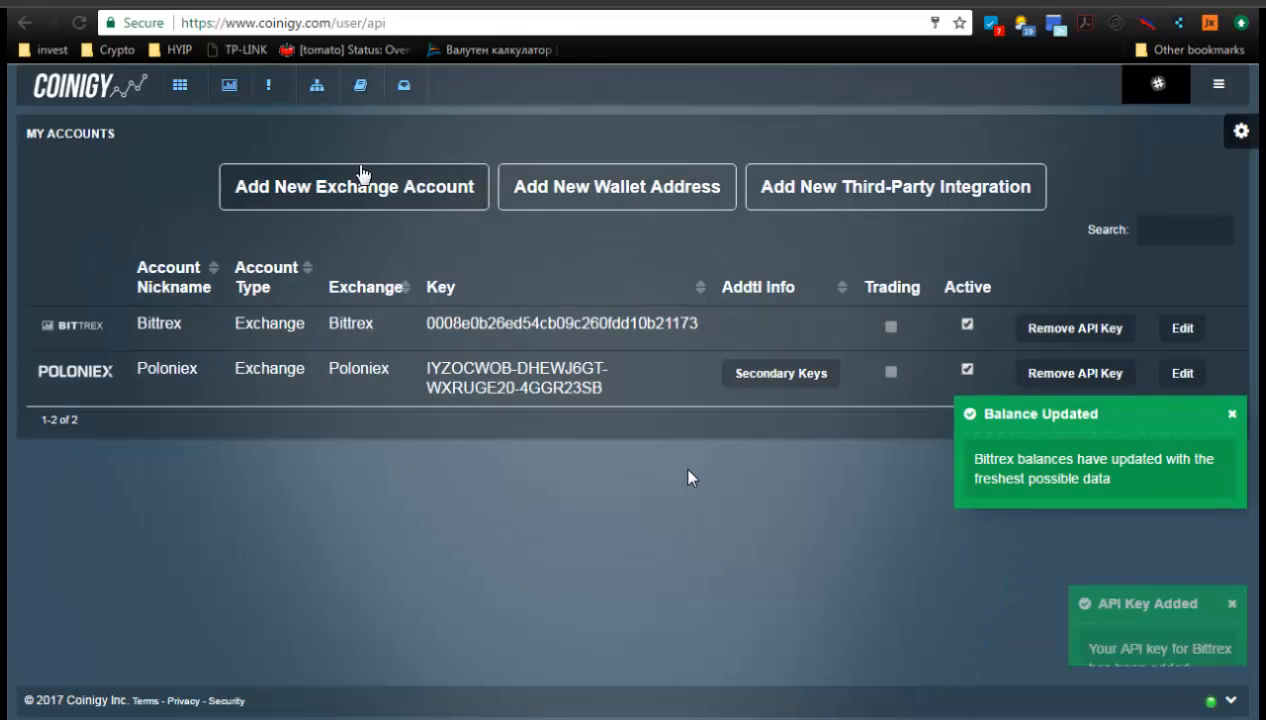
left_click(1220, 90)
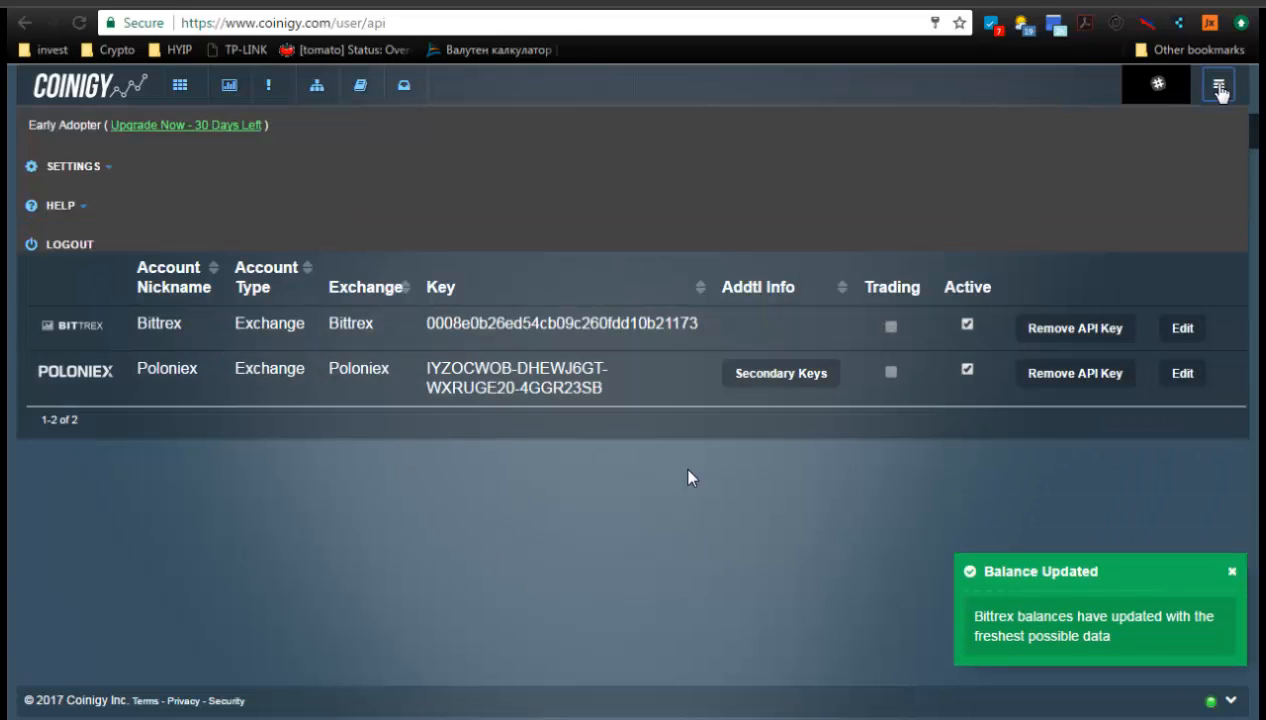
left_click(715, 164)
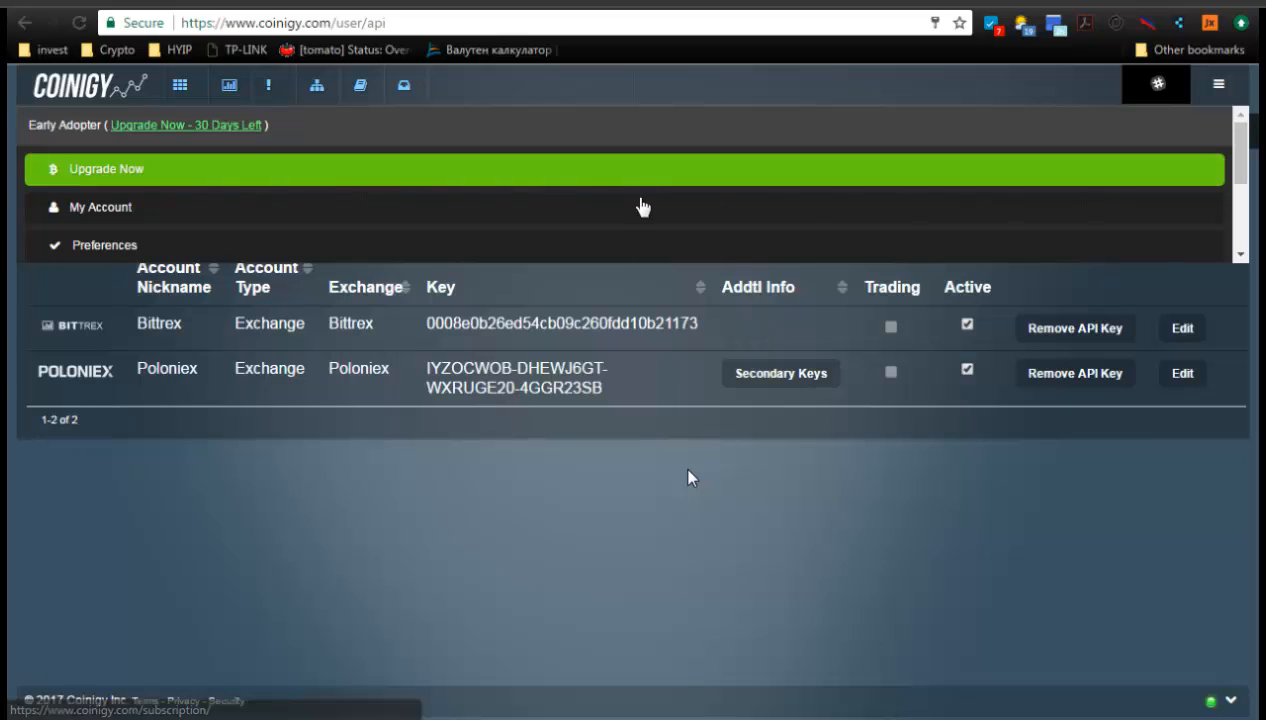
left_click(599, 215)
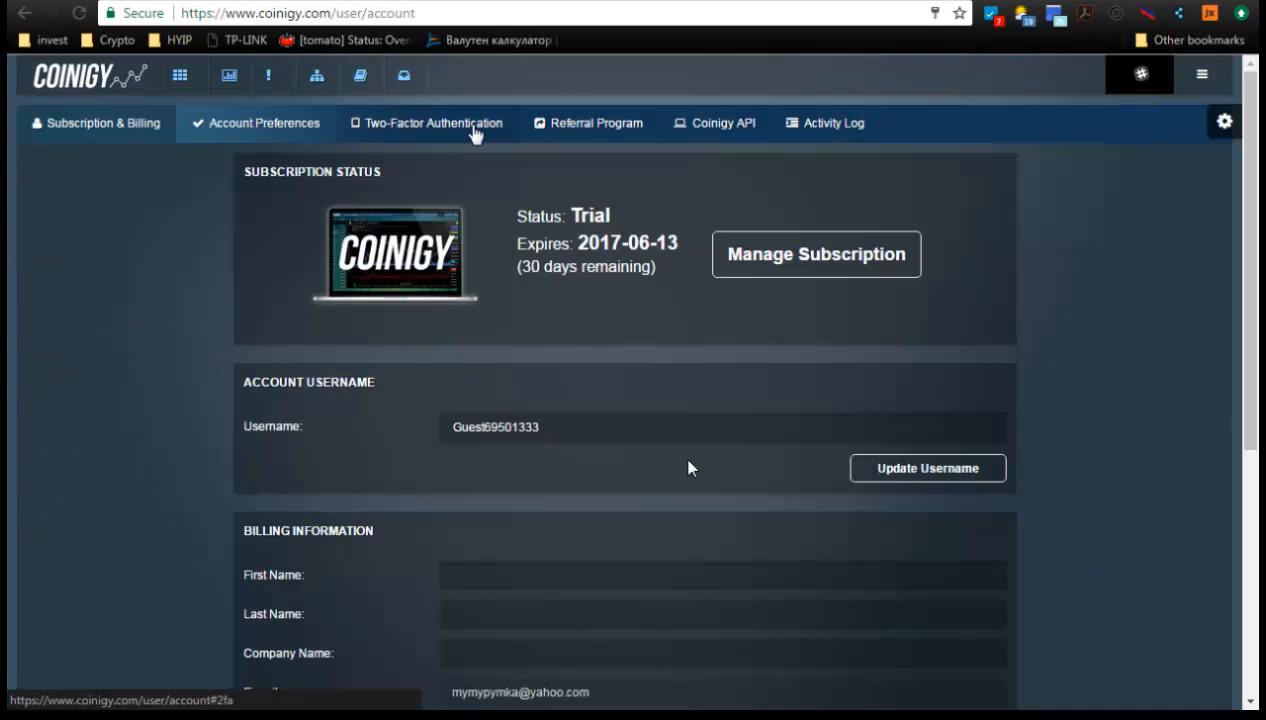
Step: Enable Coinigy two-factor authentication by verifying the authenticator app code
left_click(474, 131)
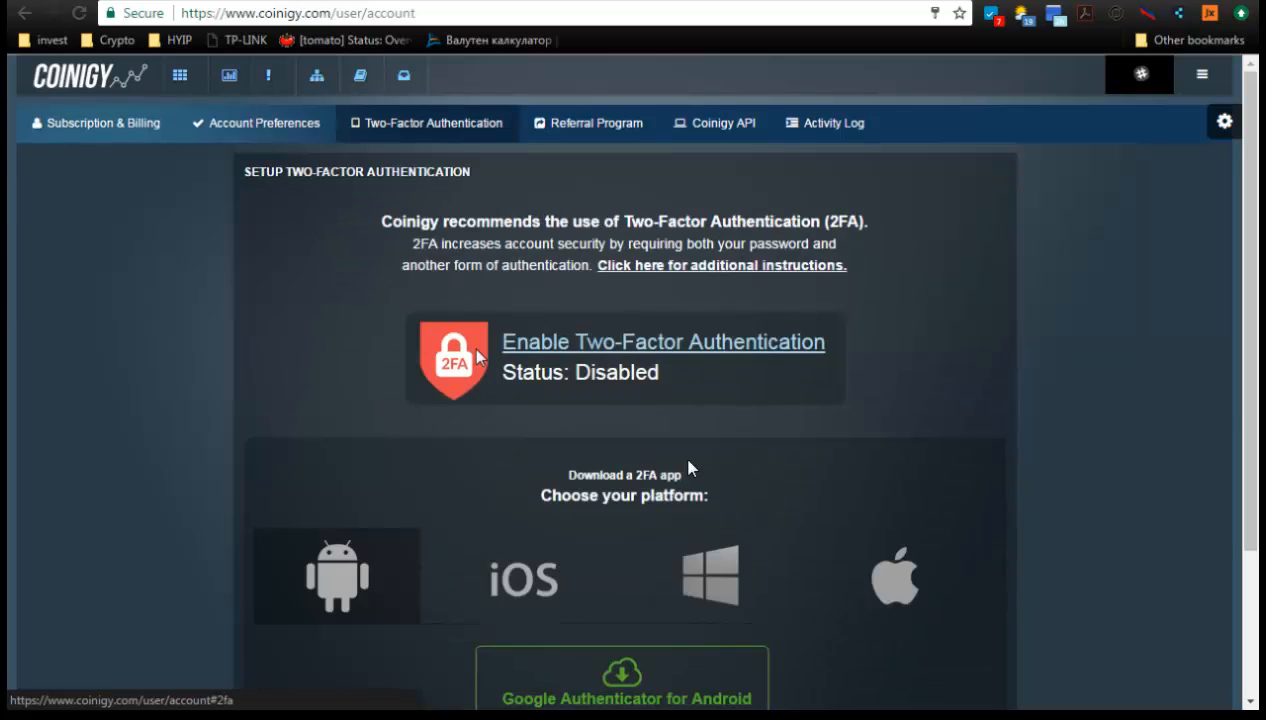
scroll(478, 398, "down", 1)
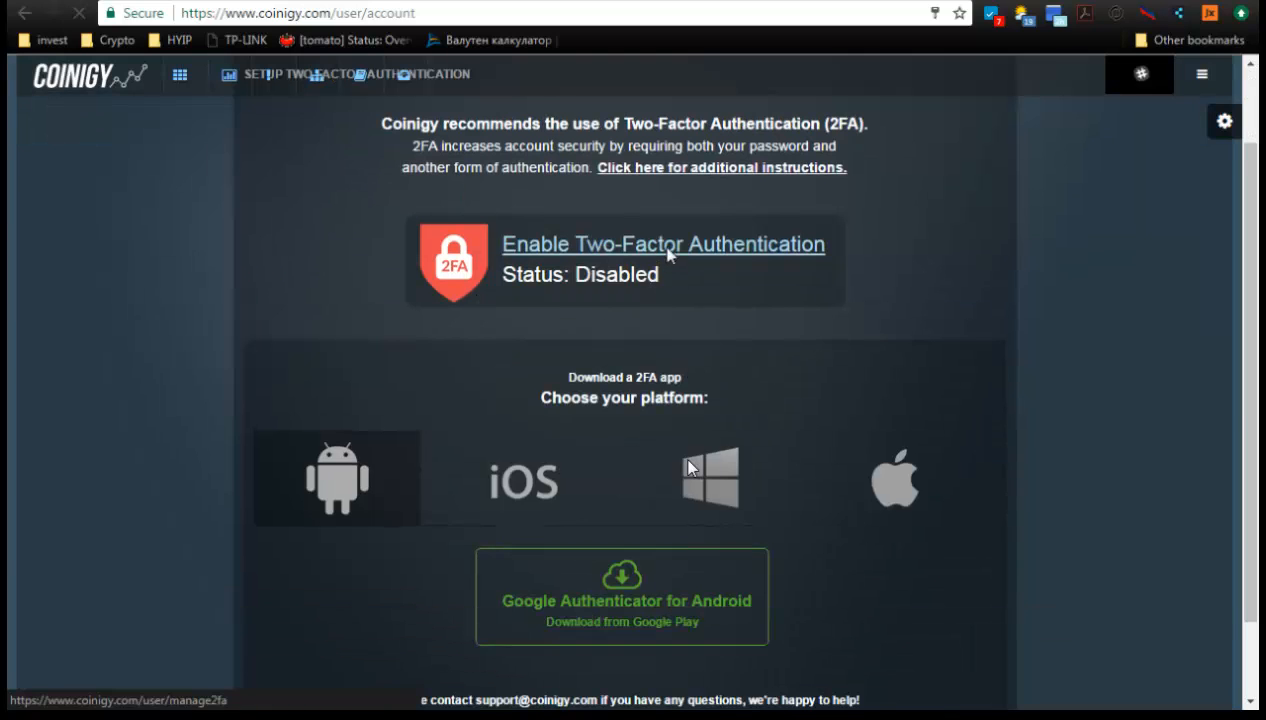
left_click(668, 250)
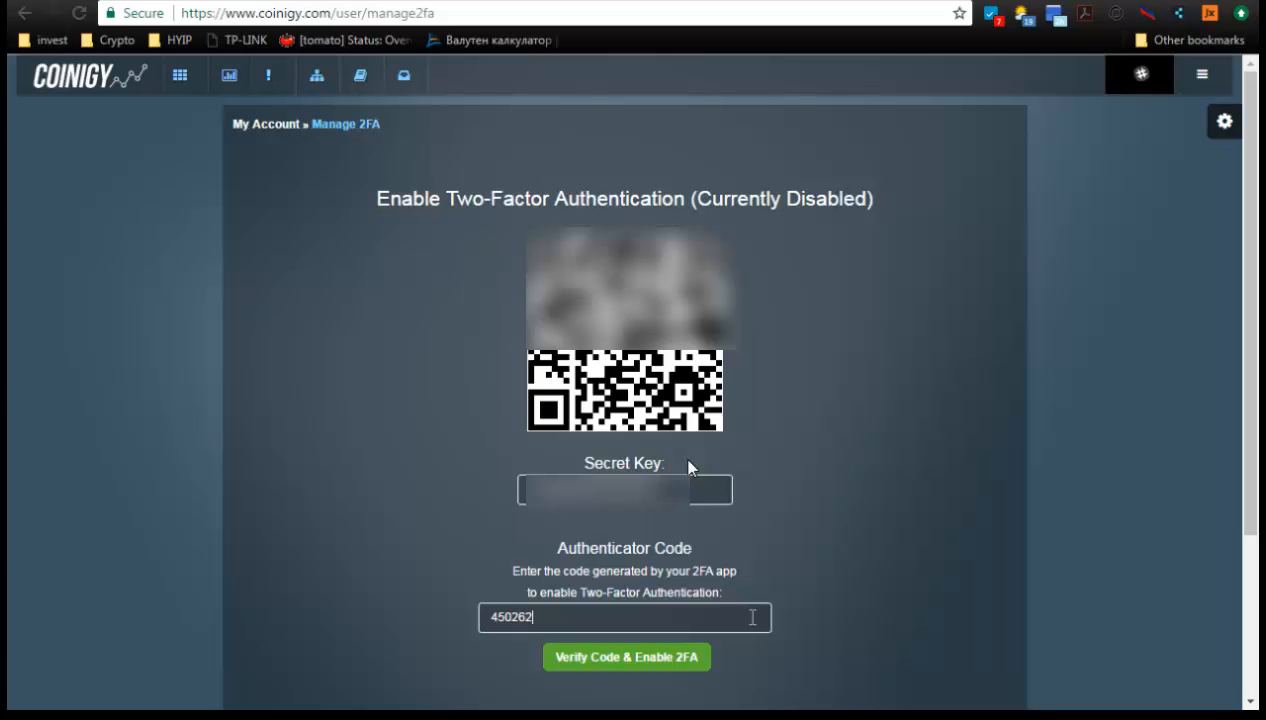
left_click(654, 658)
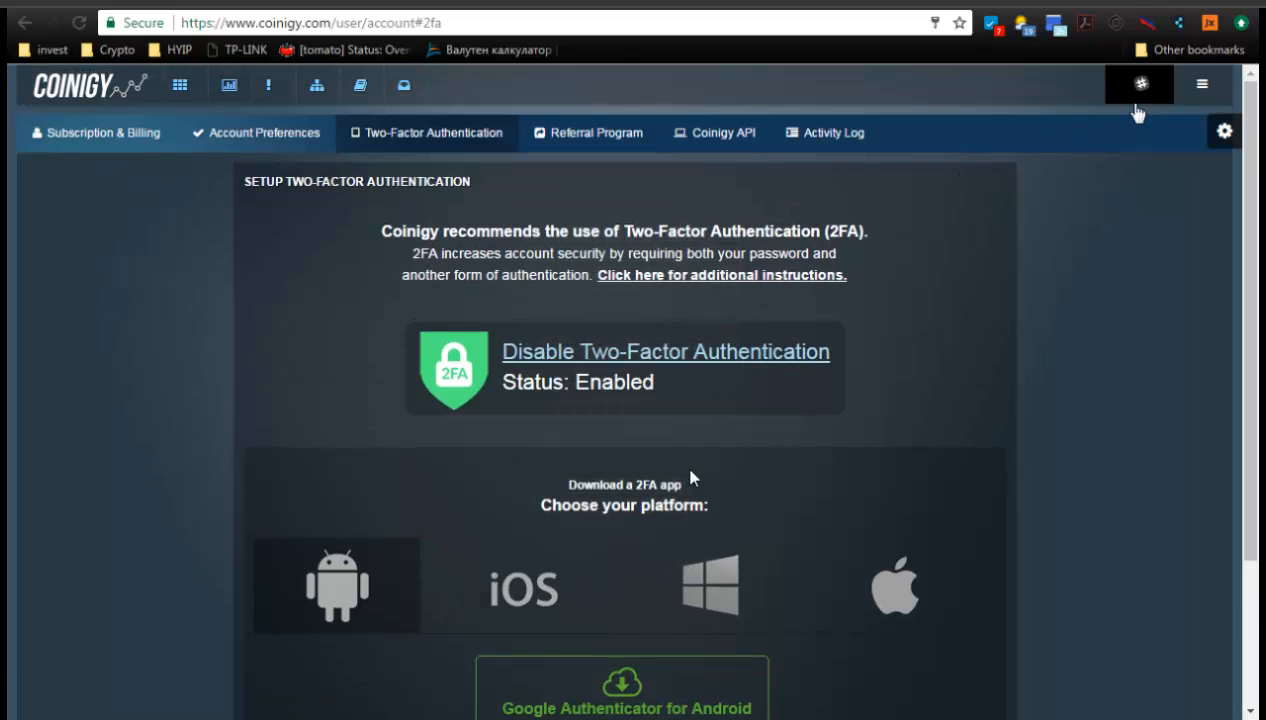
Step: Go to Settings > API Accounts and activate trading for Bittrex and Poloniex, confirming each
left_click(1202, 84)
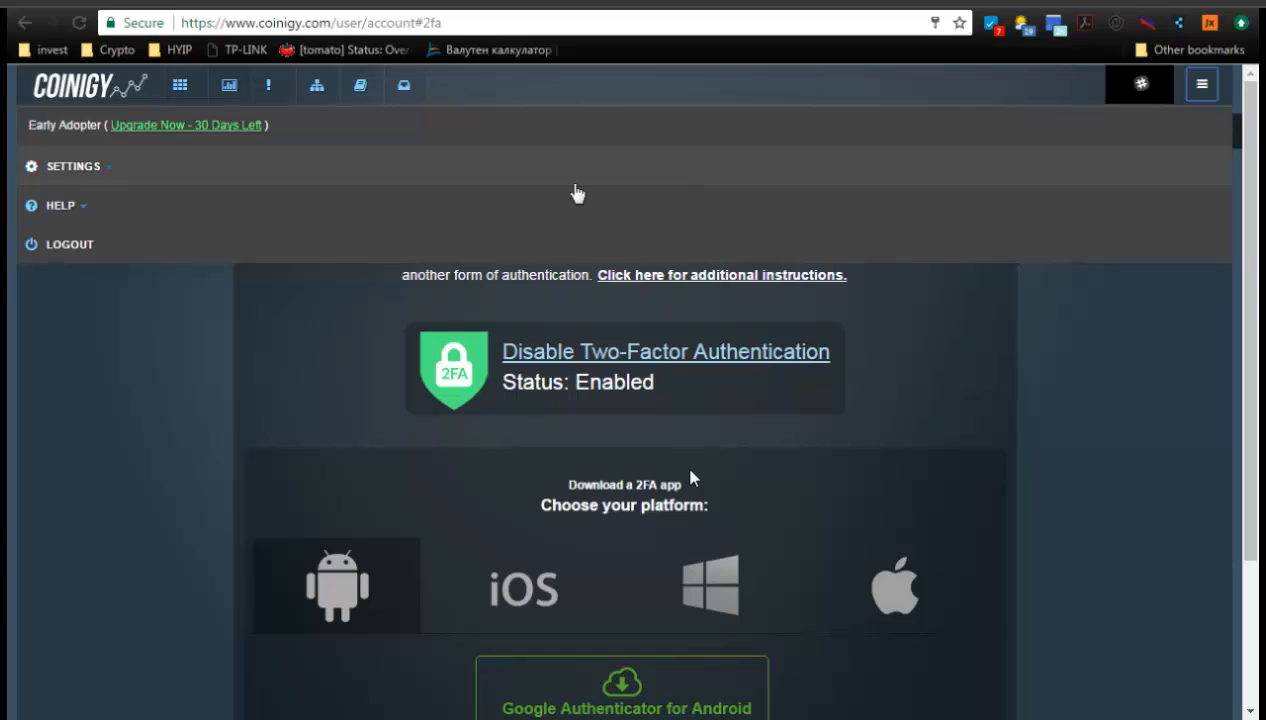
left_click(570, 178)
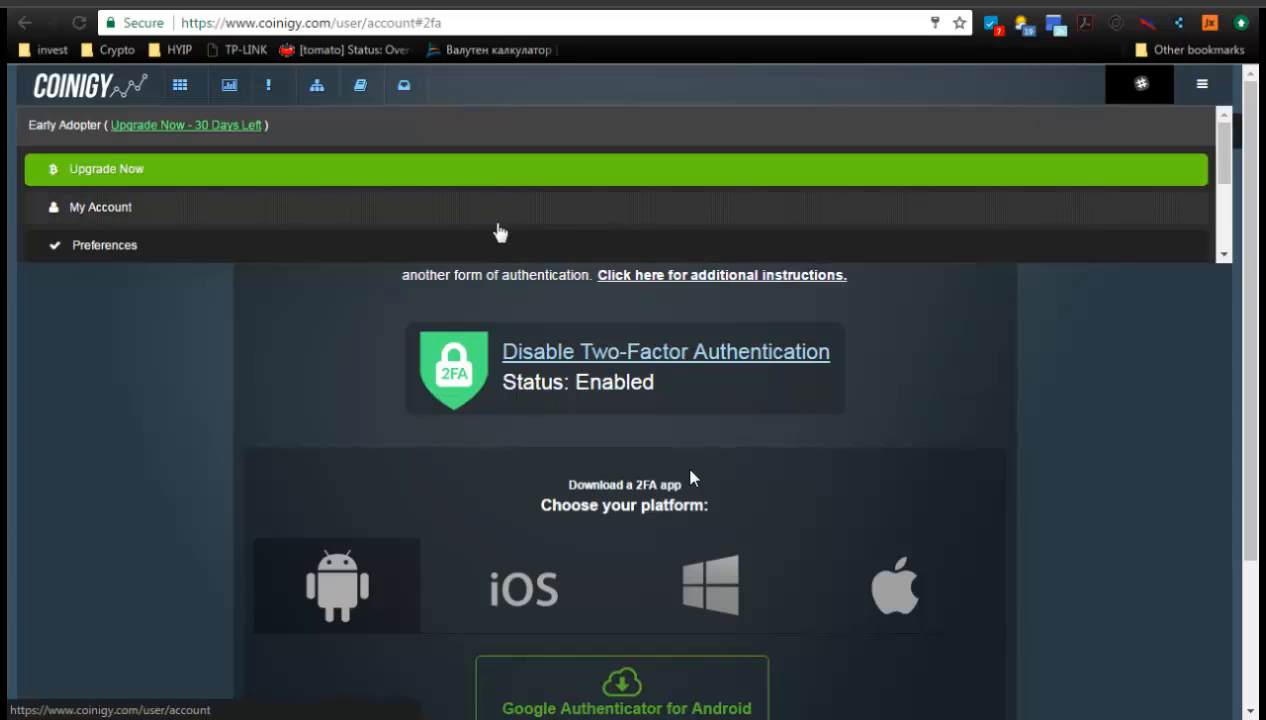
scroll(500, 231, "down", 1)
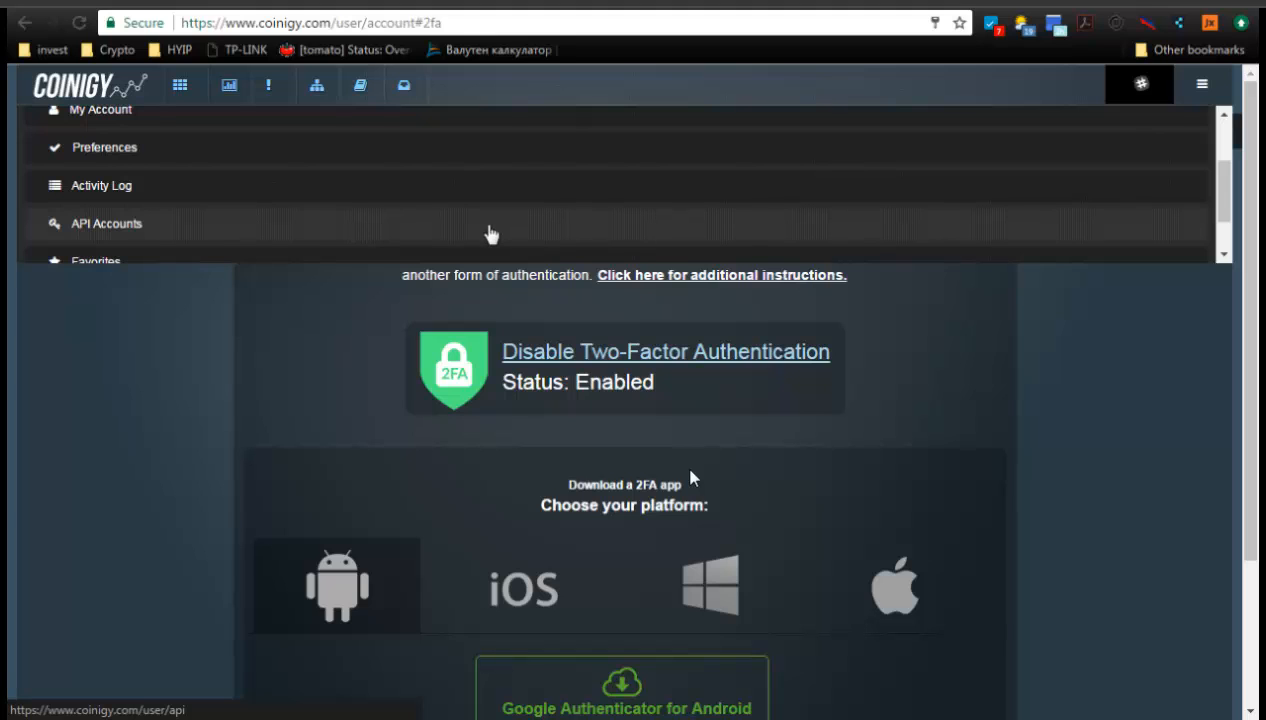
left_click(491, 234)
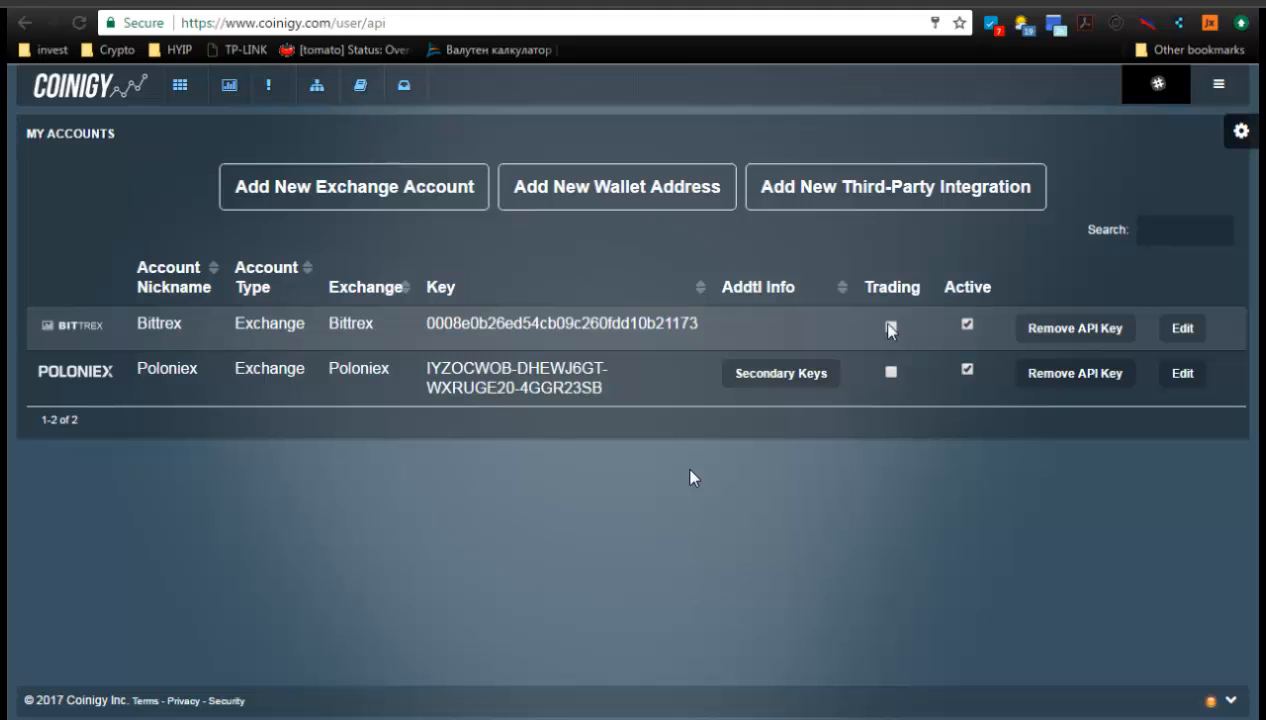
left_click(891, 371)
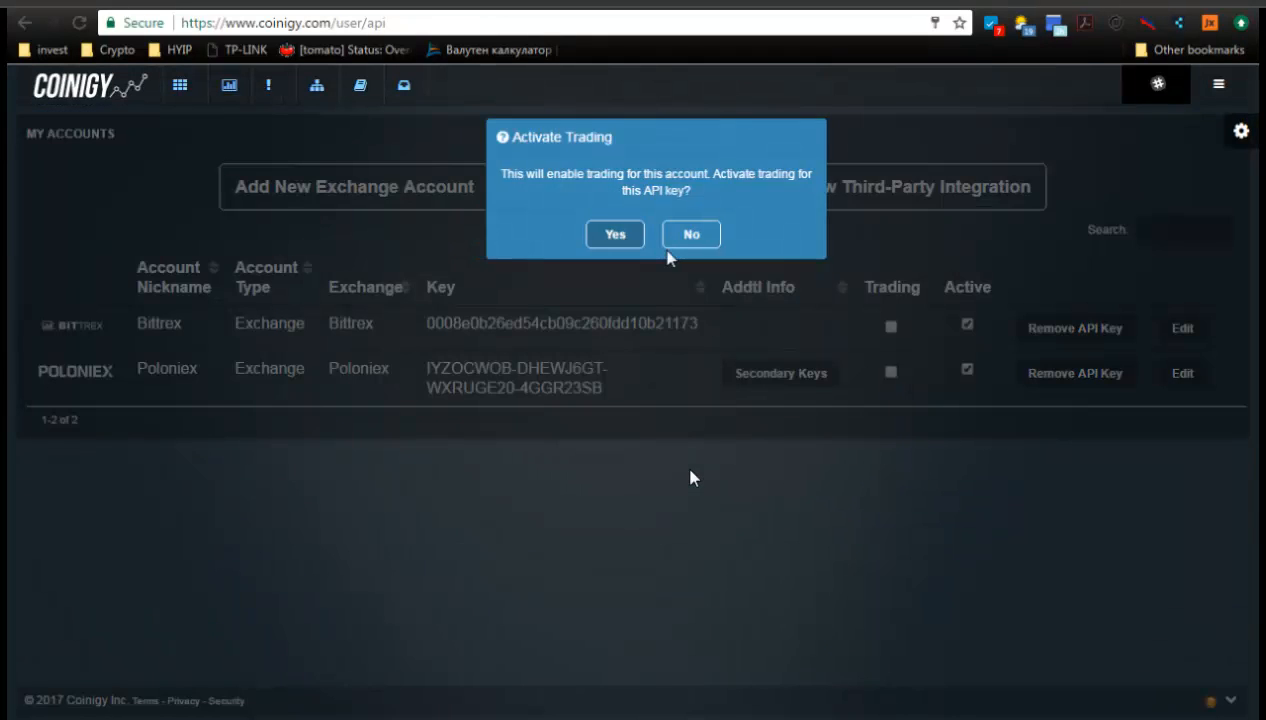
left_click(615, 234)
left_click(891, 371)
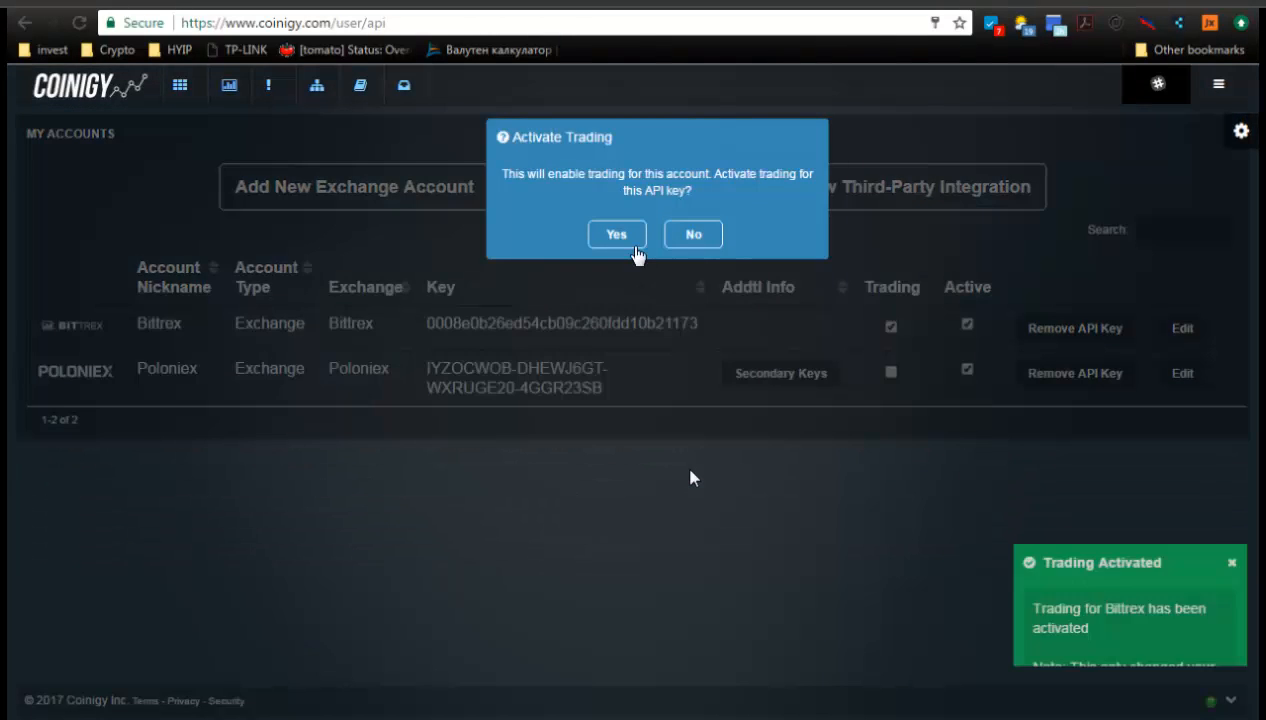
left_click(634, 246)
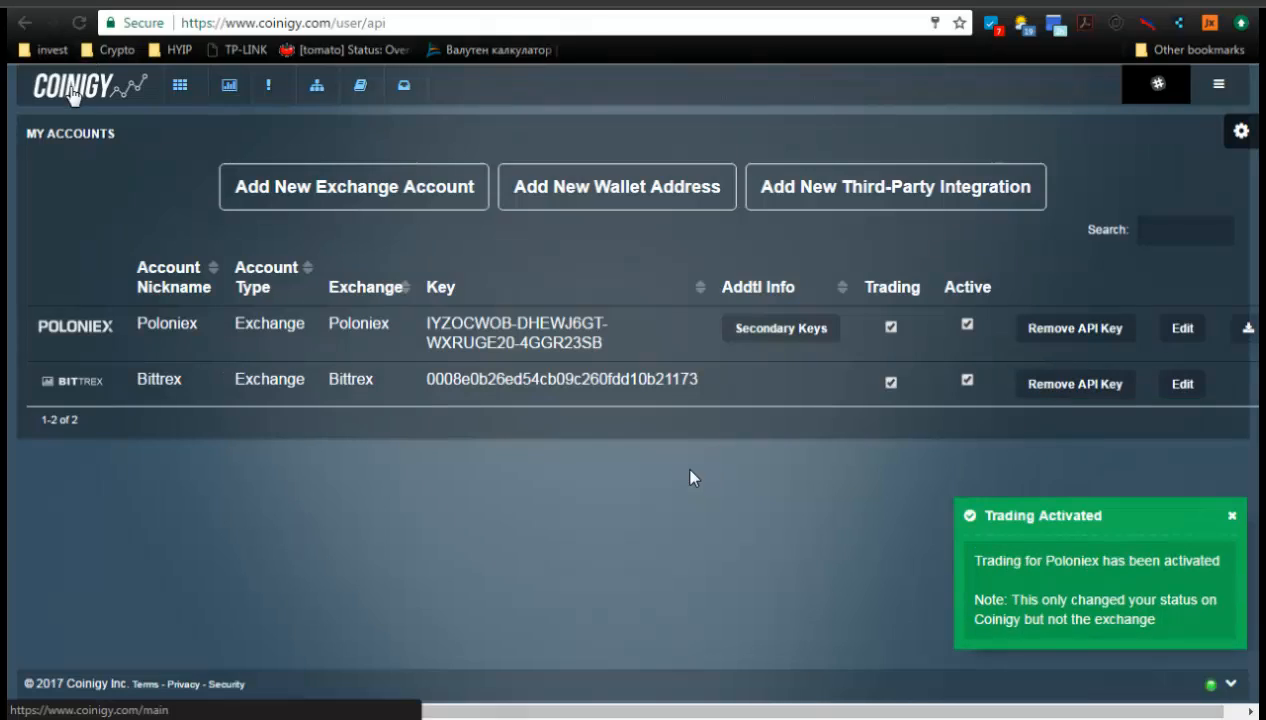
Step: Show the Bitstamp USD/BTC chart with the trade panel hidden, then browse BTCE's and another exchange's markets
left_click(72, 95)
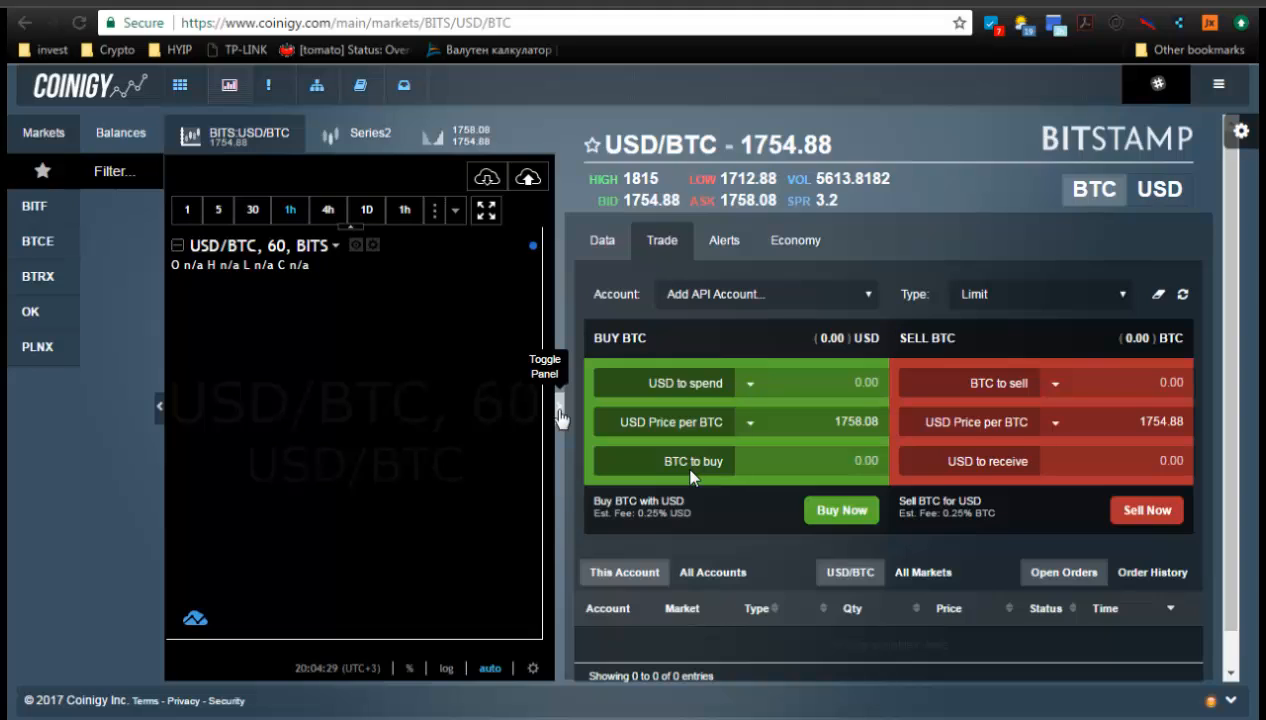
left_click(560, 418)
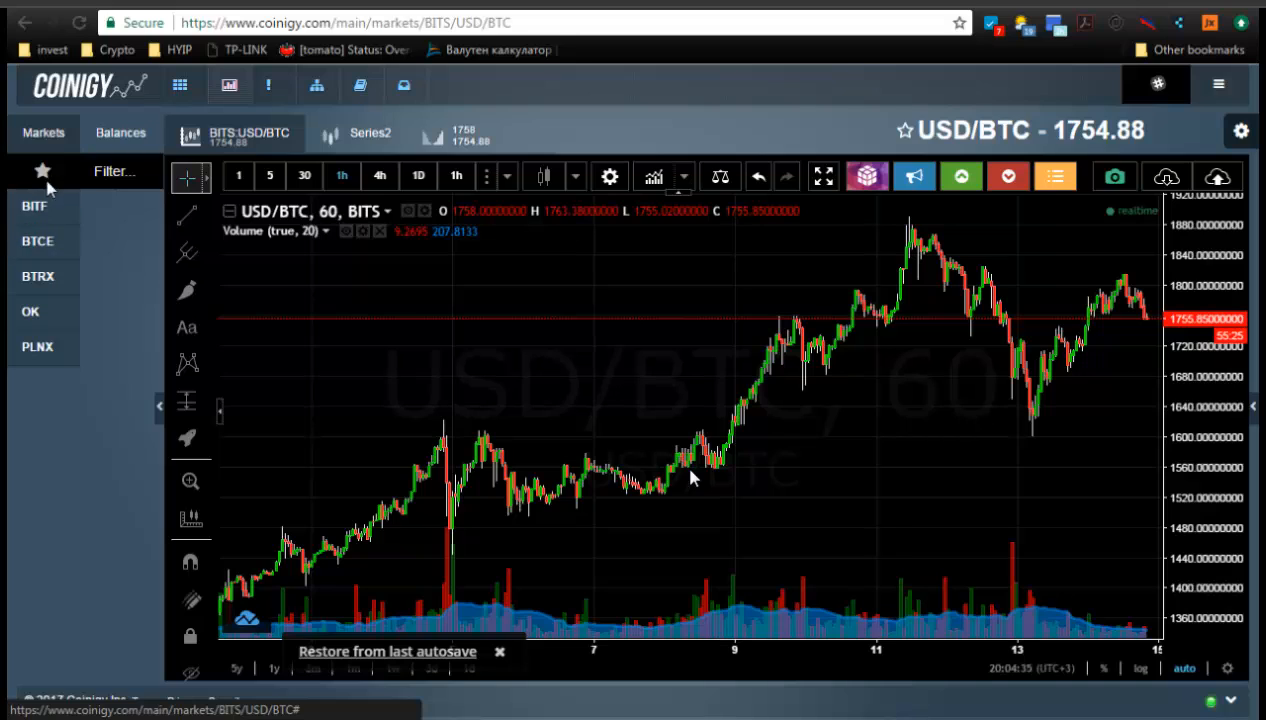
left_click(37, 239)
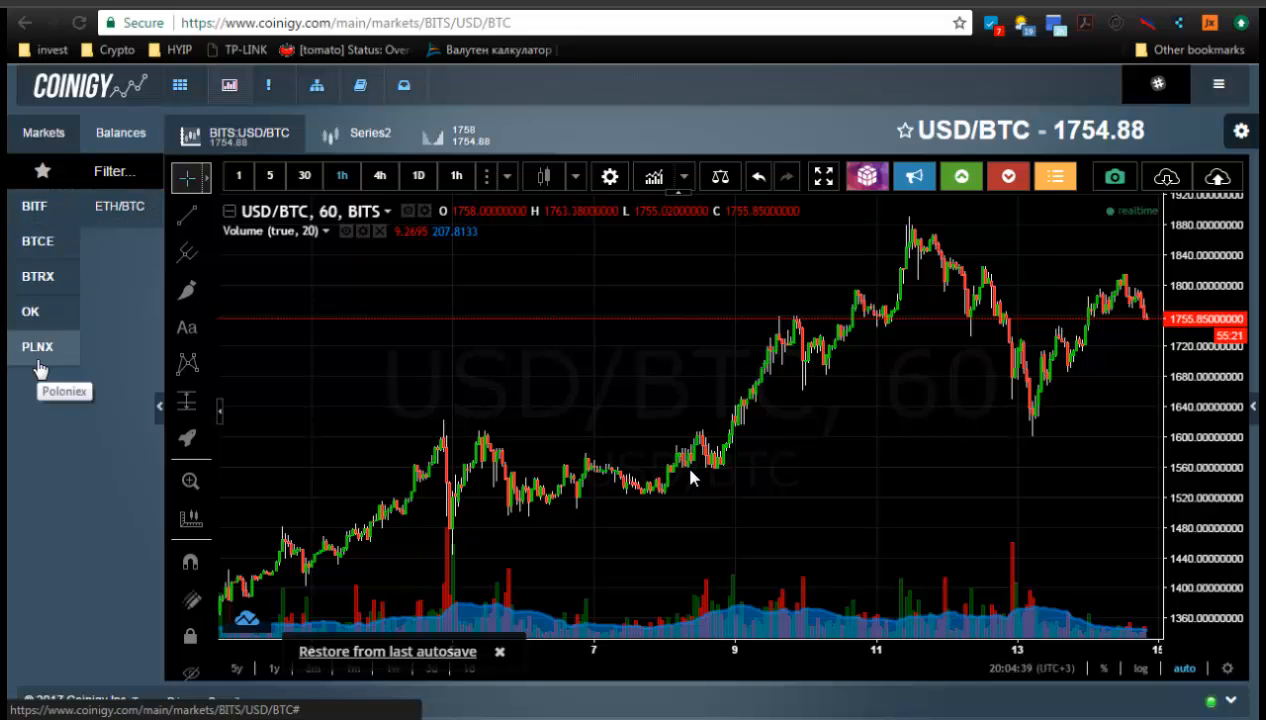
left_click(50, 202)
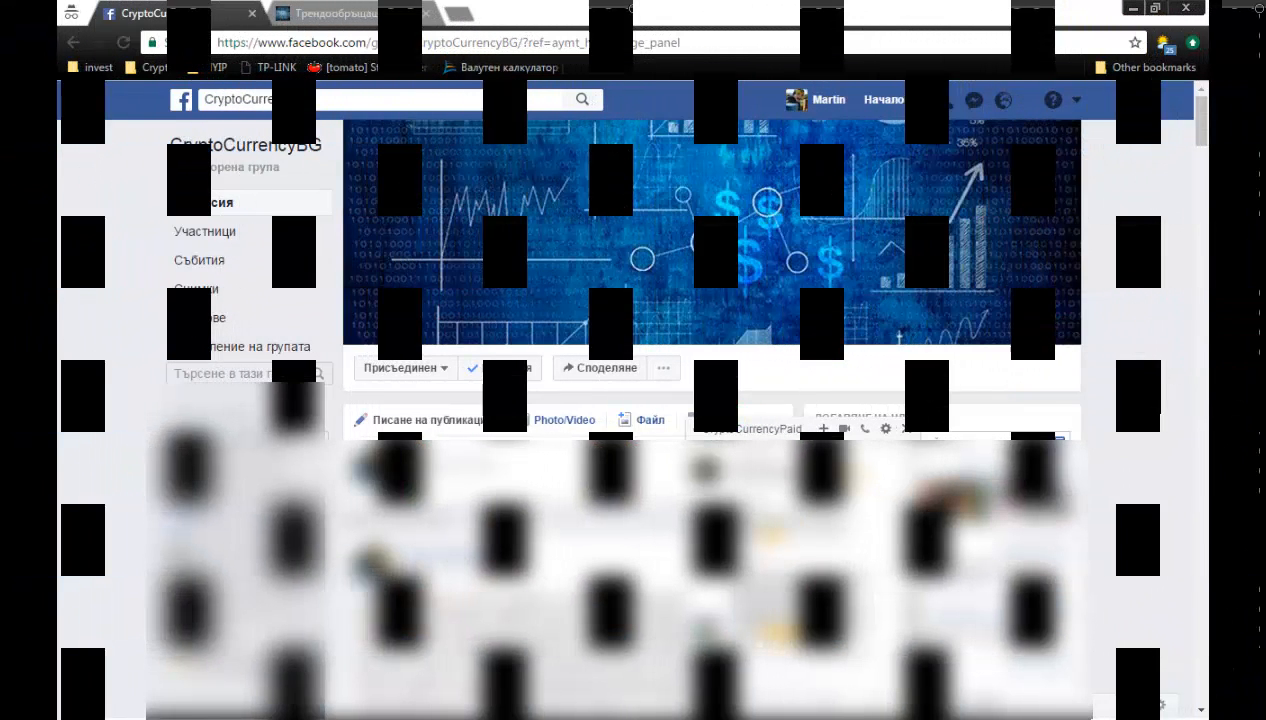